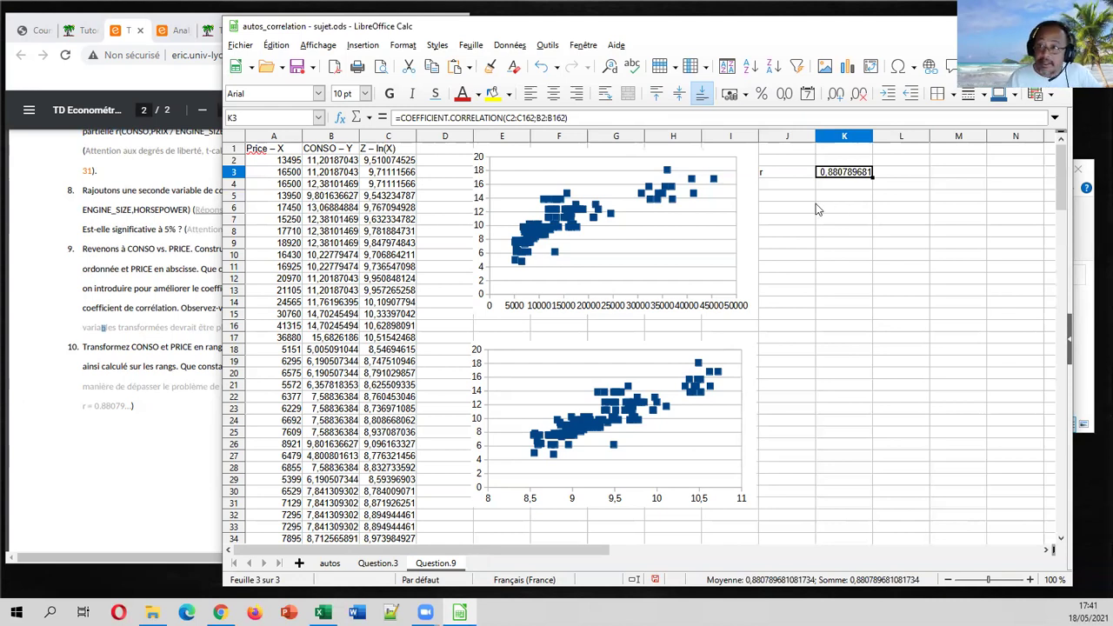
# Review question 10 in the assignment PDF, and add a new spreadsheet sheet named Question.10
pyautogui.click(157, 315)
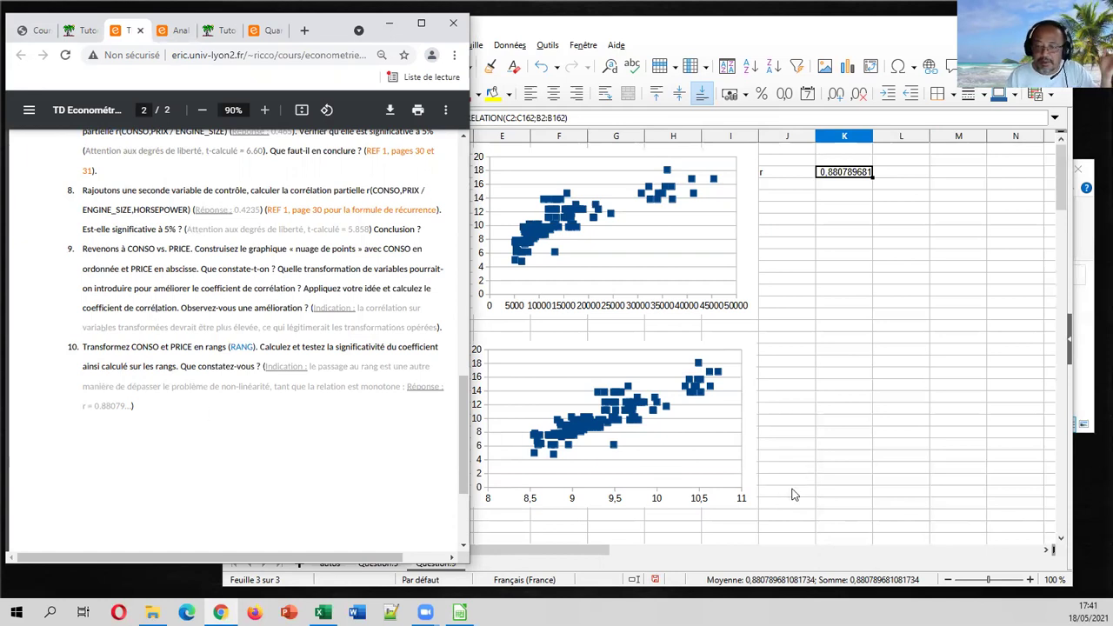
pyautogui.click(842, 456)
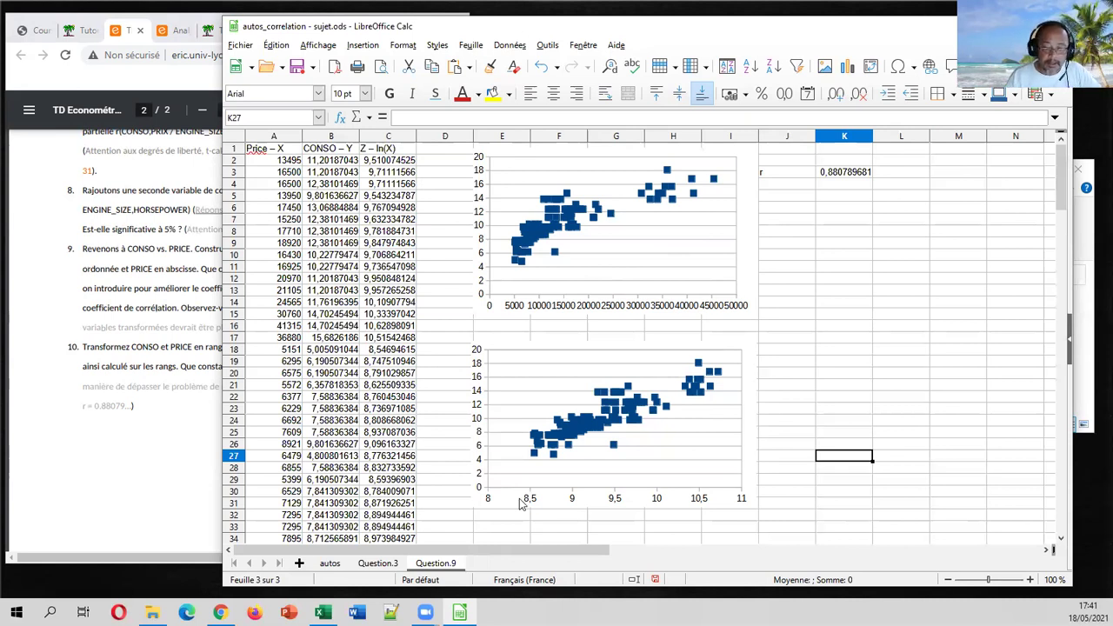
pyautogui.click(300, 563)
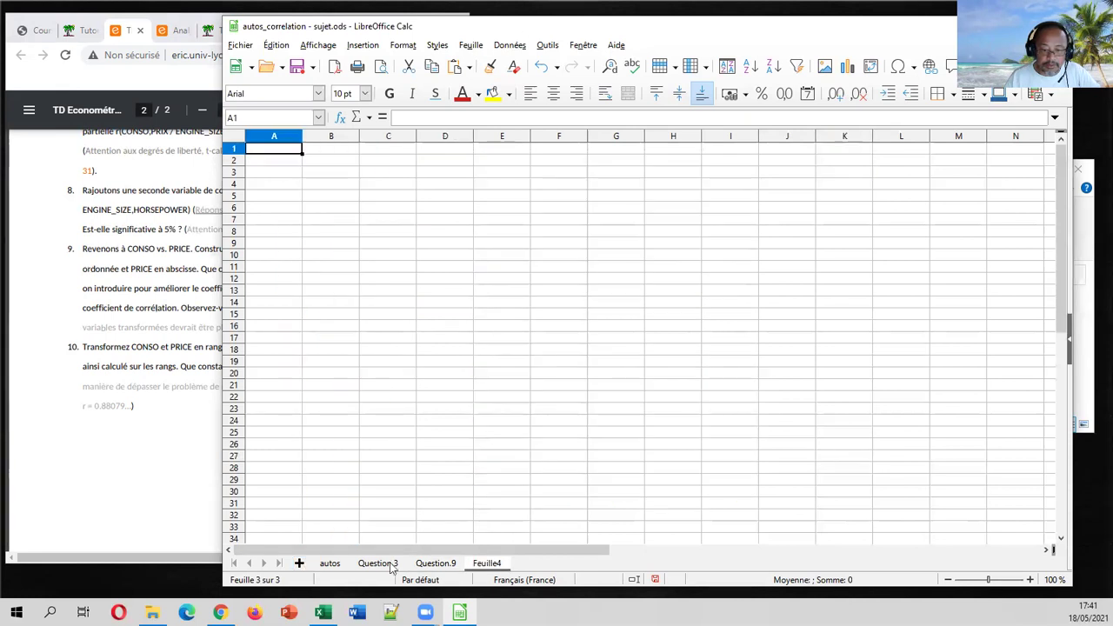
pyautogui.doubleClick(486, 565)
pyautogui.write('Qu')
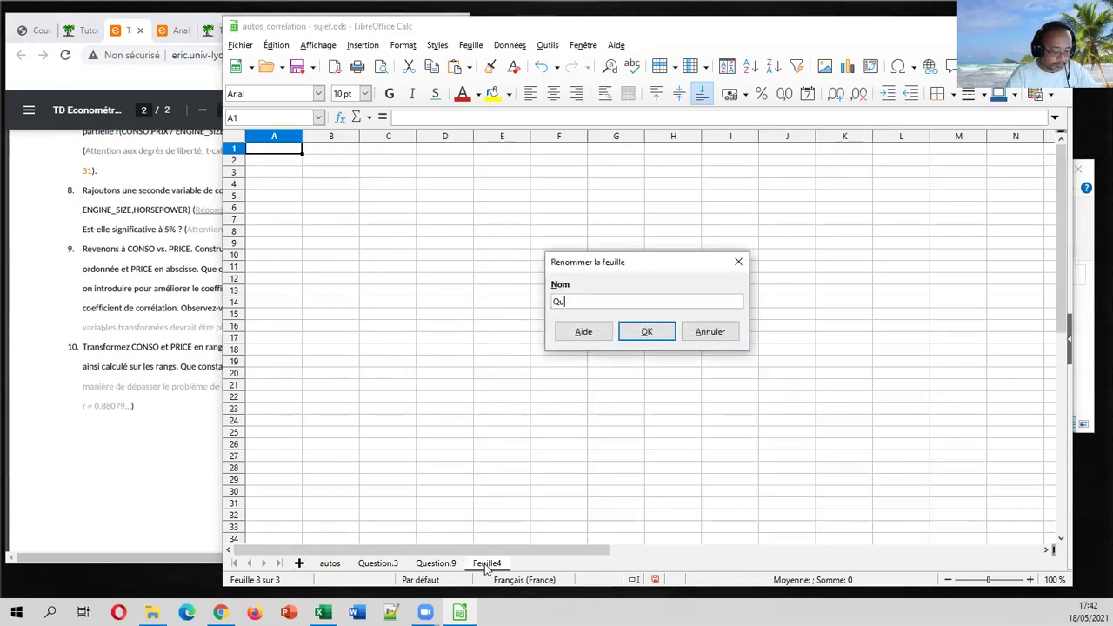
pyautogui.write('estion.10')
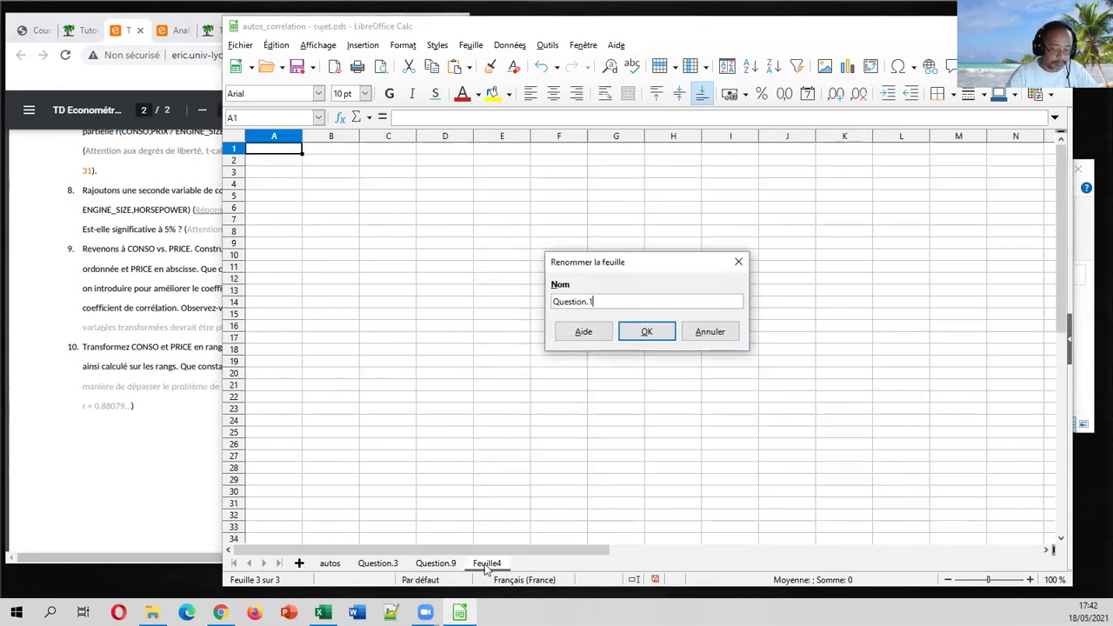
pyautogui.press('Return')
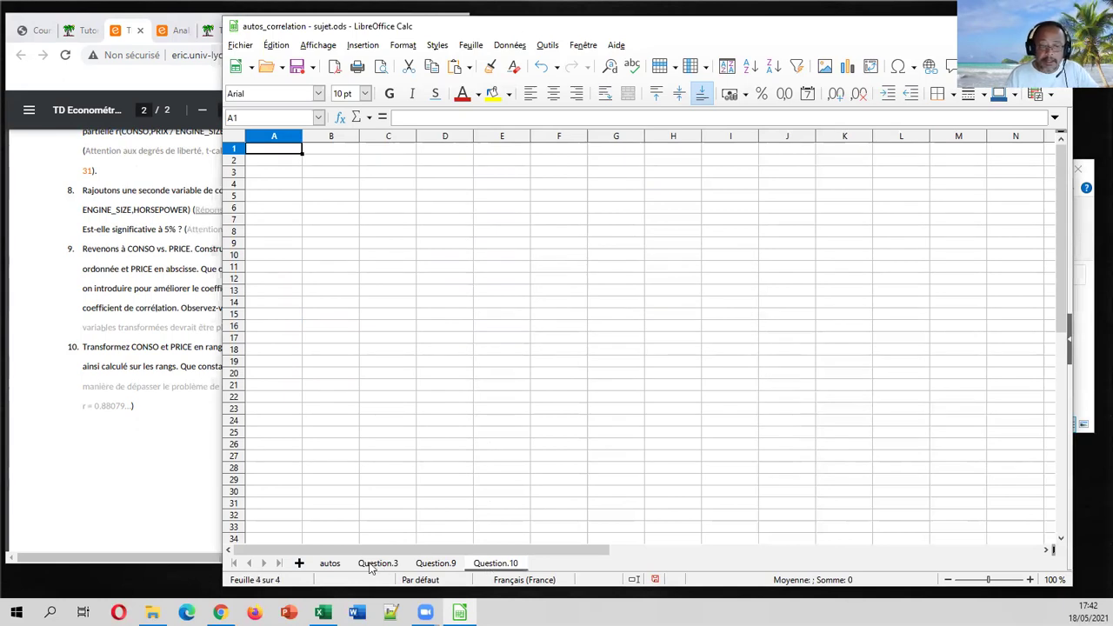
# Copy the Price – X and CONSO – Y columns from the Question.9 sheet into columns A and B of Question.10
pyautogui.click(435, 564)
pyautogui.click(281, 138)
pyautogui.moveTo(281, 143); pyautogui.dragTo(313, 144)
pyautogui.hotkey('ctrl', 'c')
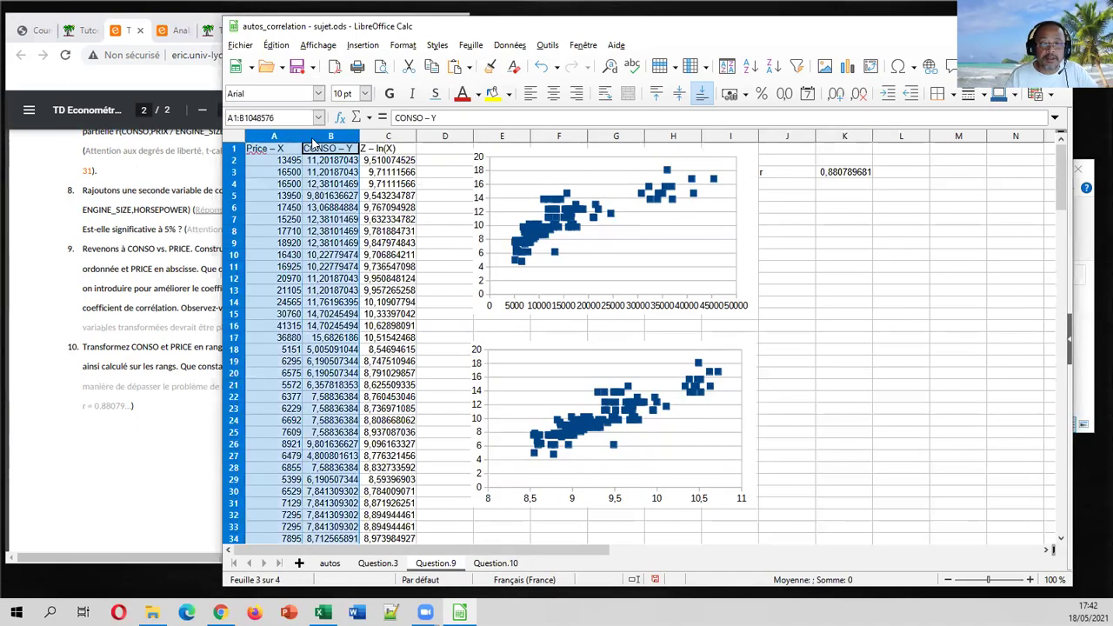
pyautogui.doubleClick(496, 563)
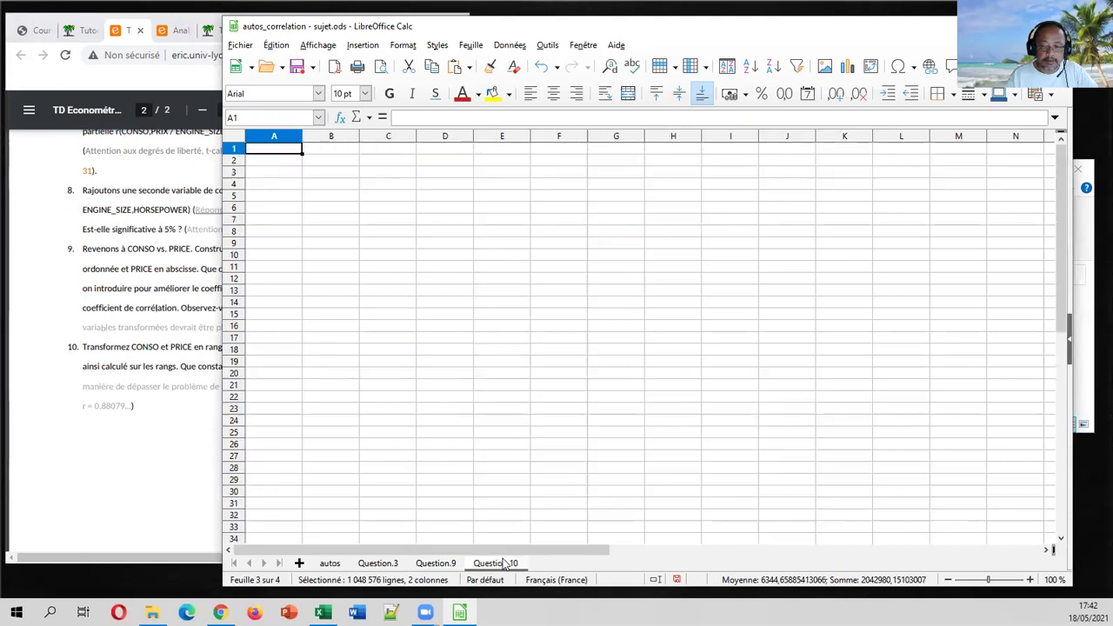
pyautogui.click(709, 330)
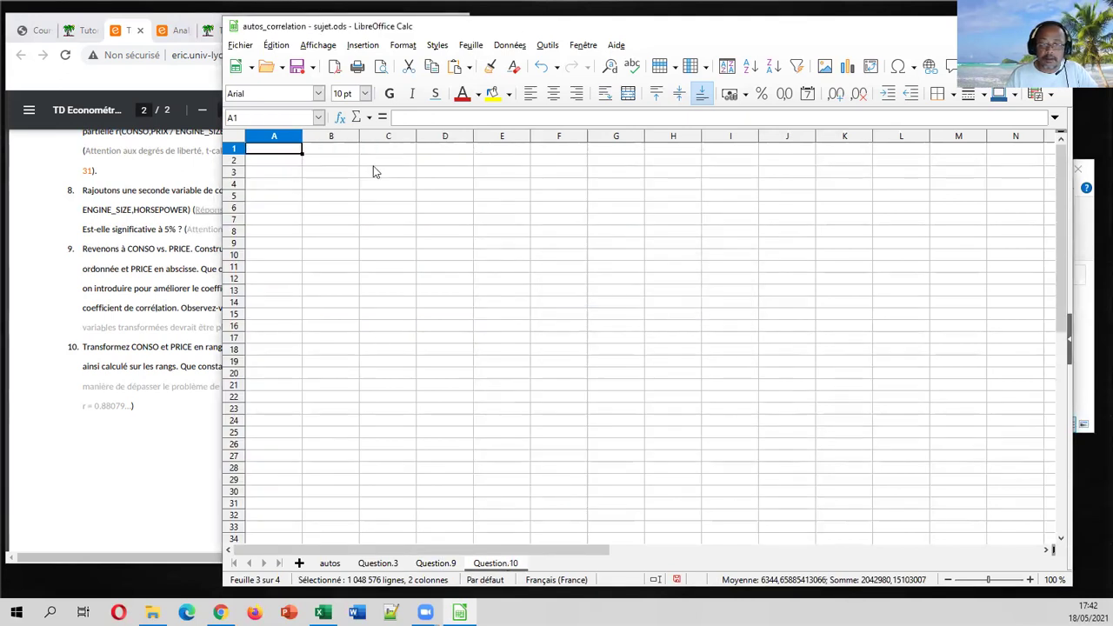
pyautogui.hotkey('ctrl', 'v')
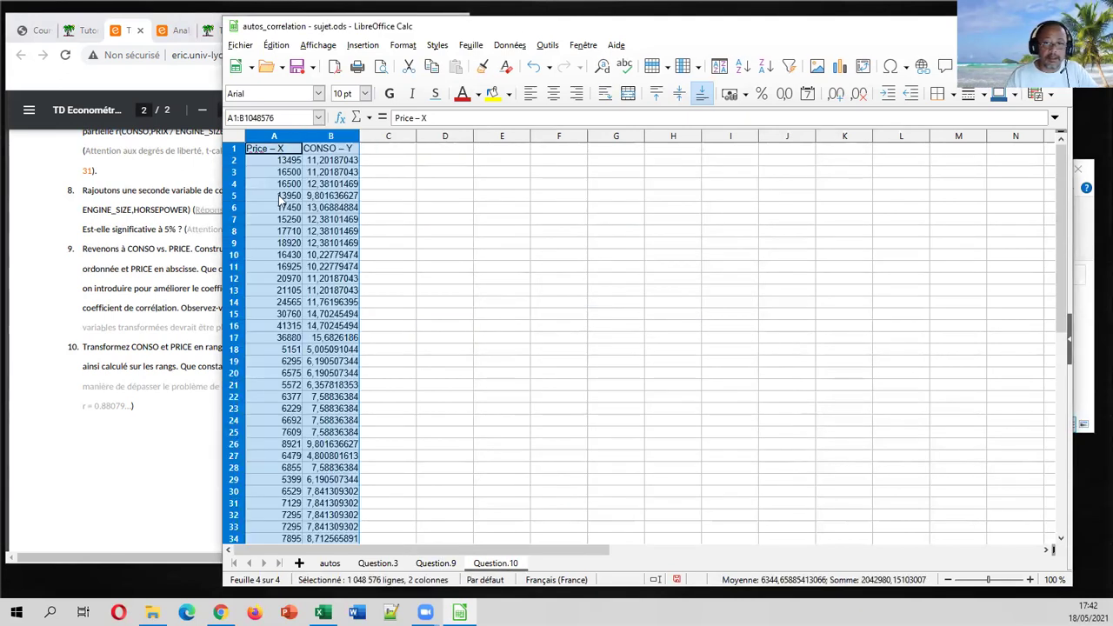
# Enter the column headers RX in C1 and RY in D1
pyautogui.click(287, 186)
pyautogui.click(394, 186)
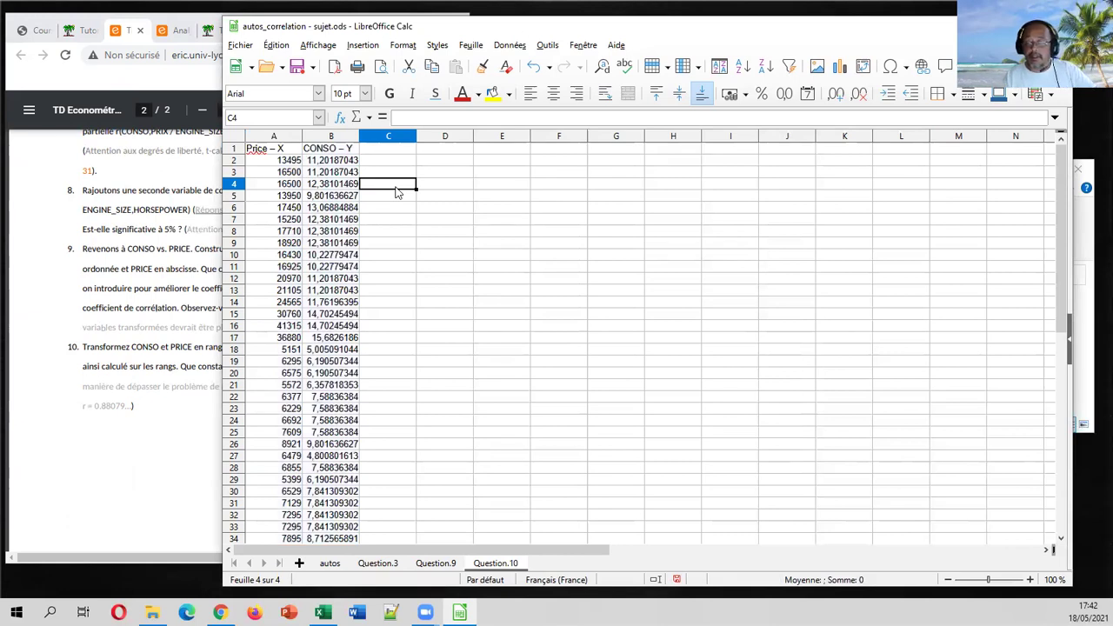
pyautogui.click(402, 149)
pyautogui.write('RX')
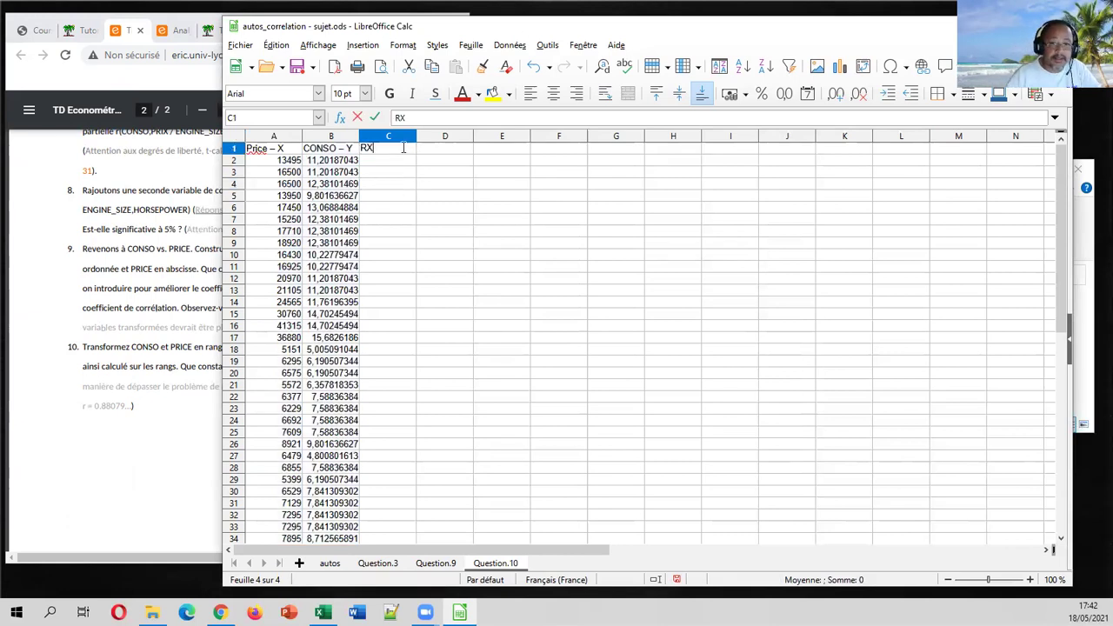
pyautogui.press('Tab')
pyautogui.write('RY')
pyautogui.press('Return')
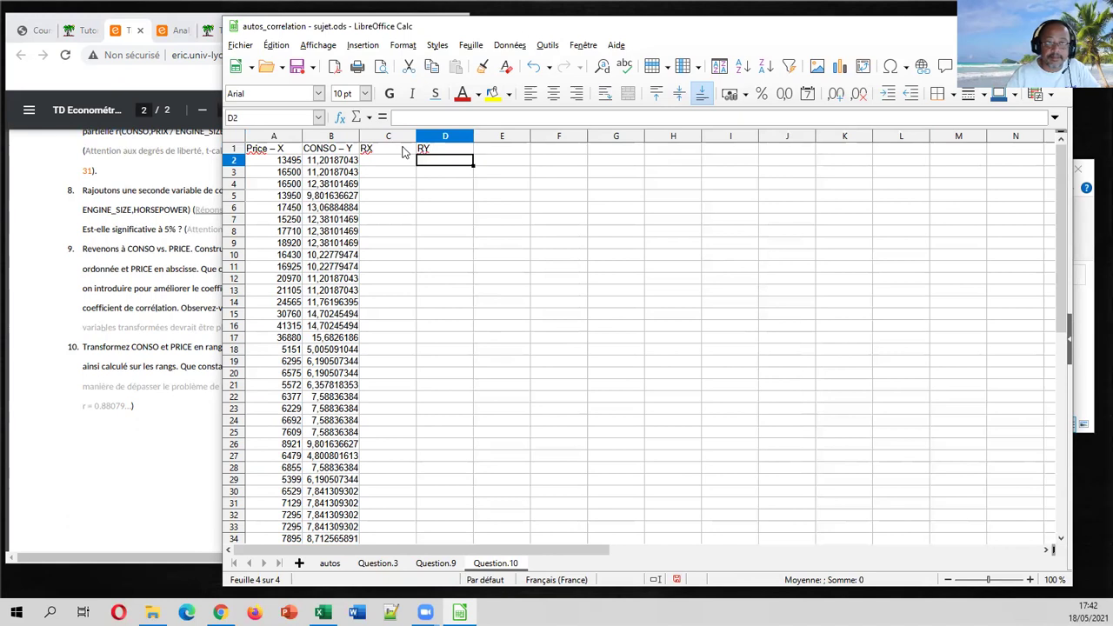
# Review the Question.9 scatter plots, and begin a RANG formula in C2 of Question.10 with value A2 and data range A2:A162
pyautogui.press('Left')
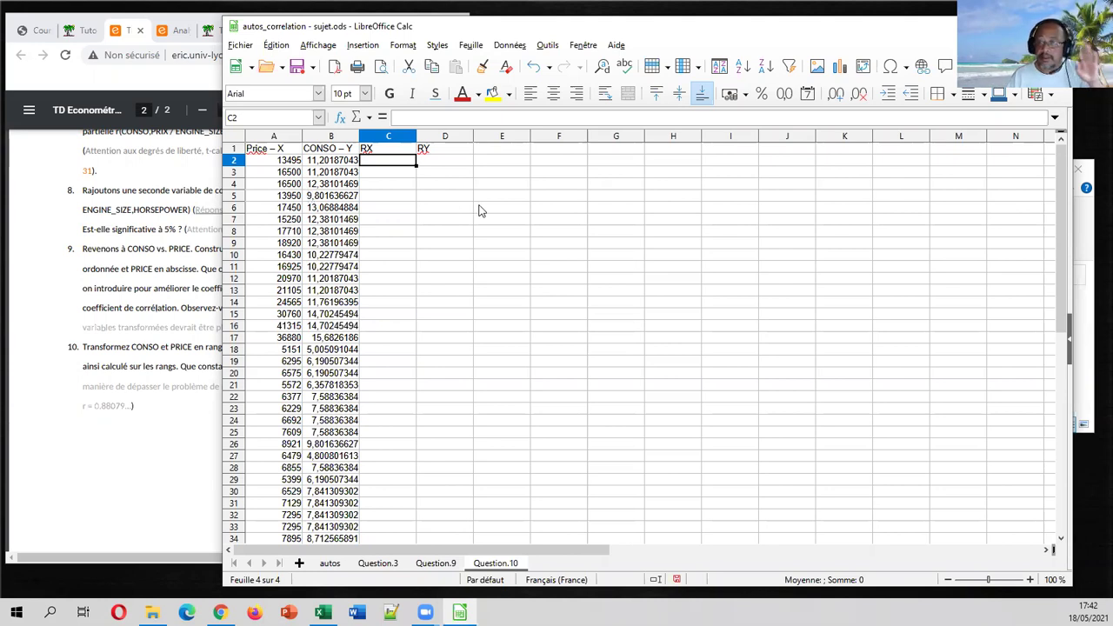
pyautogui.click(437, 563)
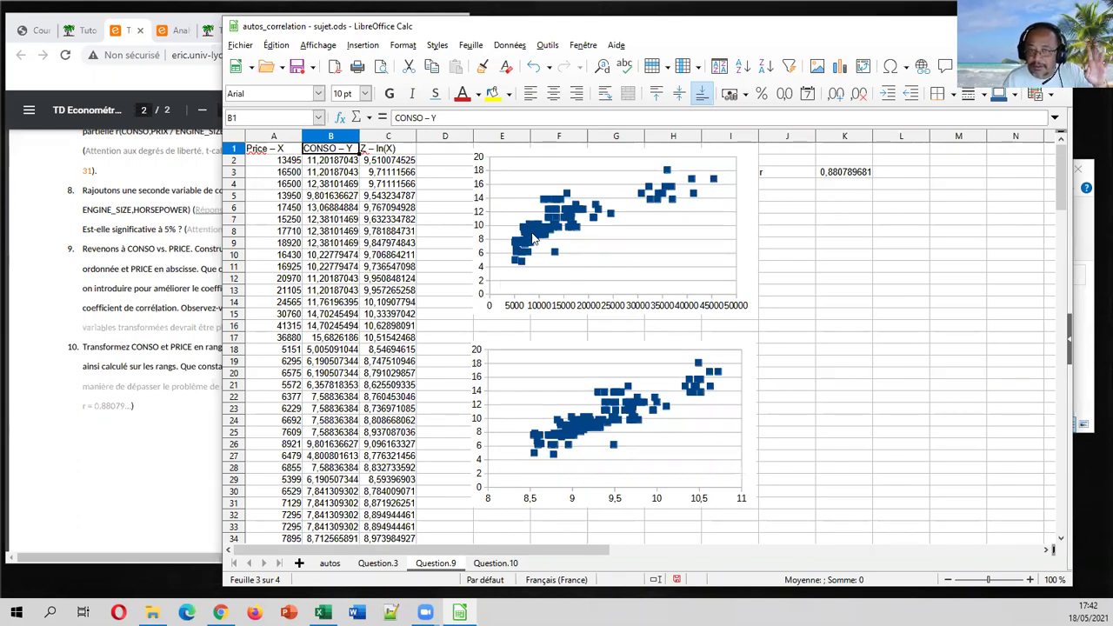
pyautogui.click(494, 563)
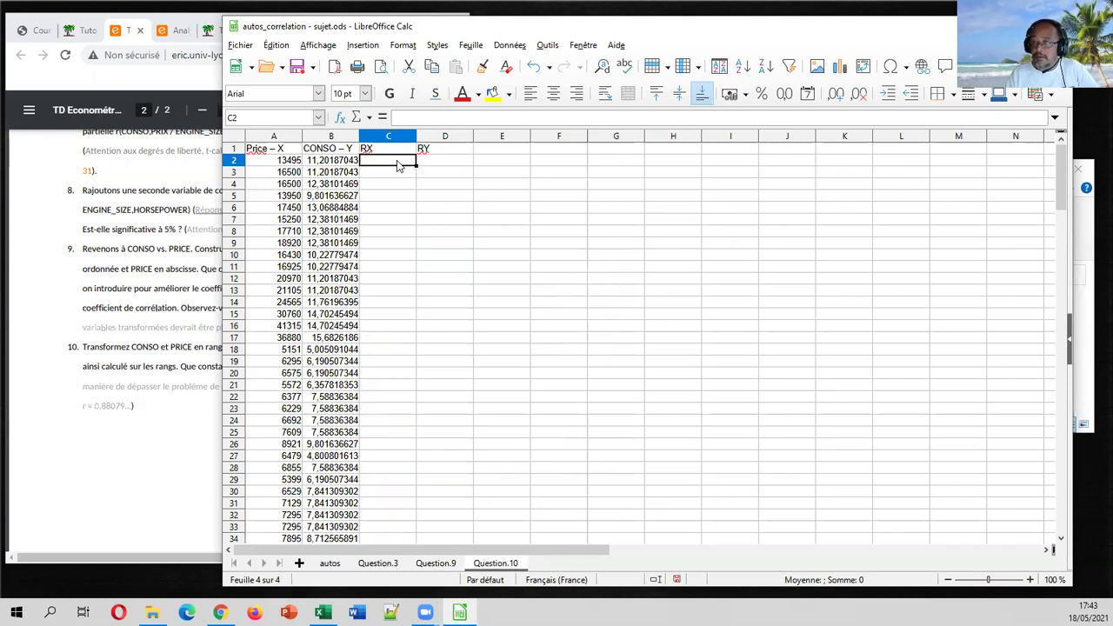
pyautogui.write('=rang(')
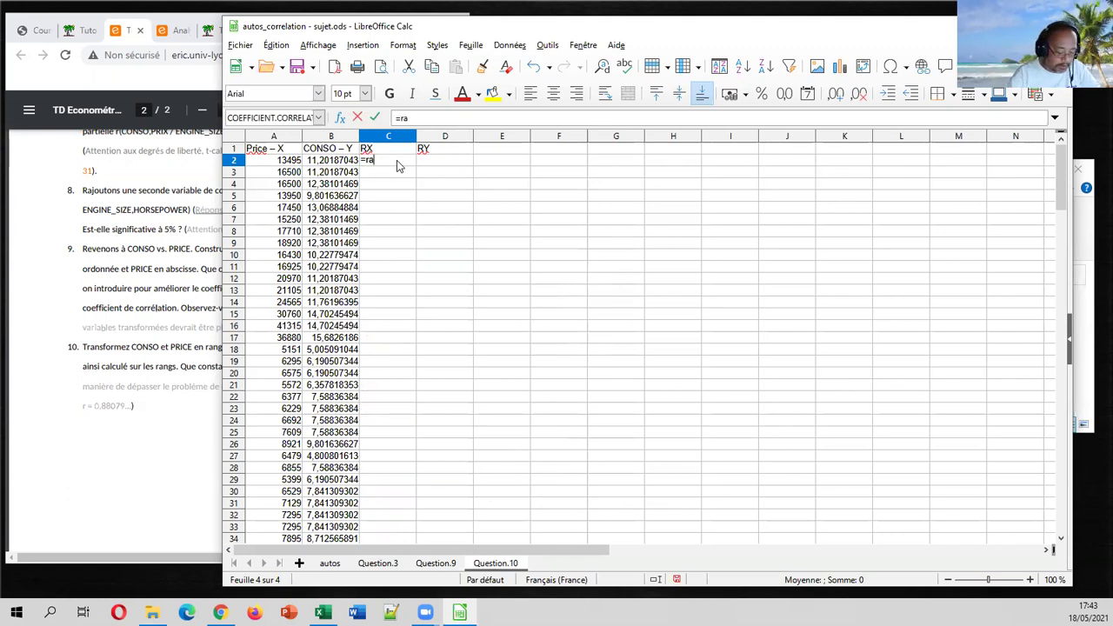
pyautogui.click(267, 164)
pyautogui.write(';')
pyautogui.click(267, 164)
pyautogui.hotkey('ctrl', 'shift', 'Down')
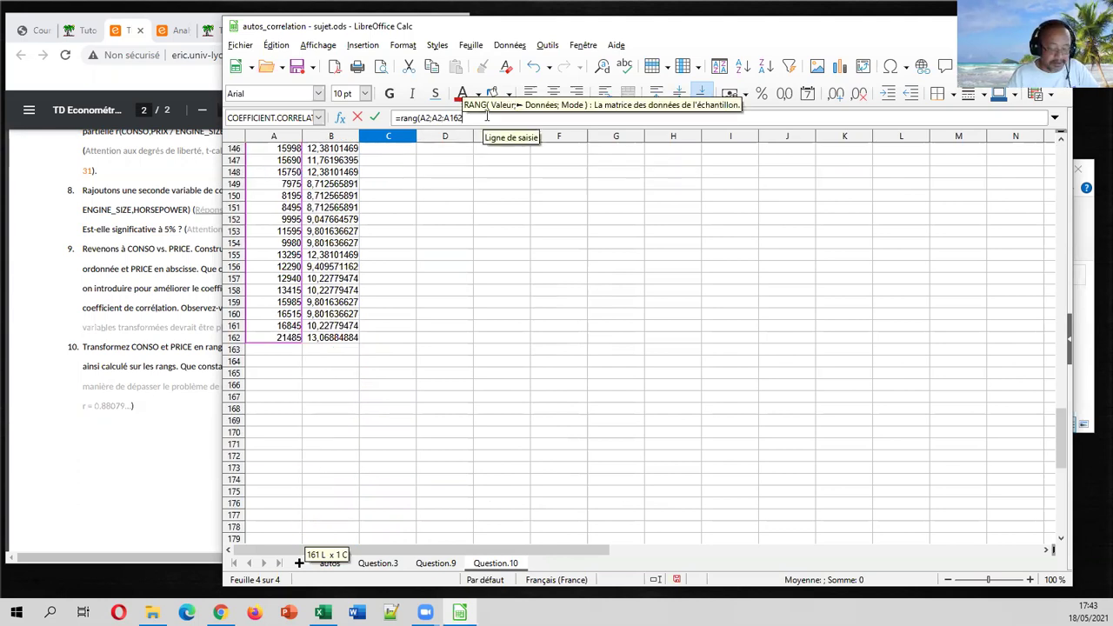
# Make the formula's data range absolute as $A$2:$A$162 and add 1 as the ascending-order mode
pyautogui.press('F4')
pyautogui.click(434, 118)
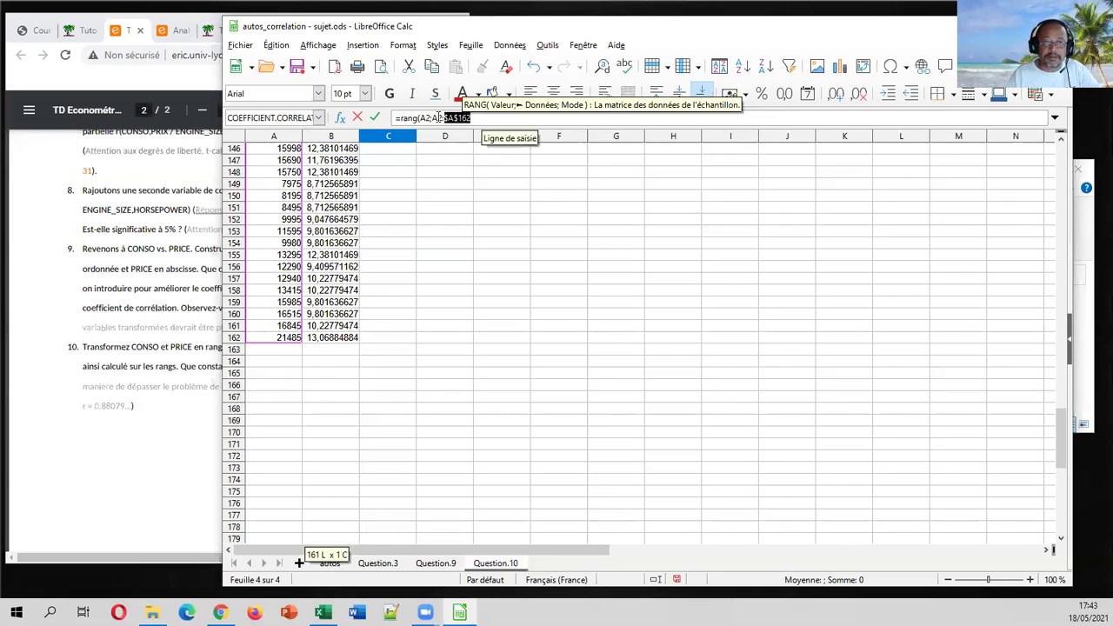
pyautogui.press('F4')
pyautogui.click(505, 120)
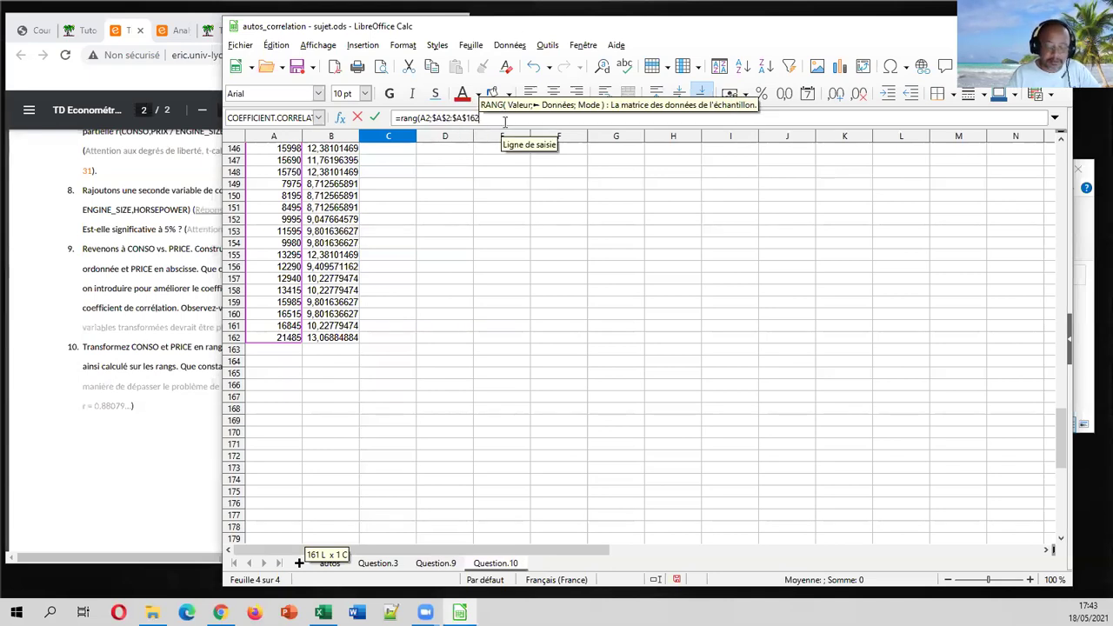
pyautogui.write(';')
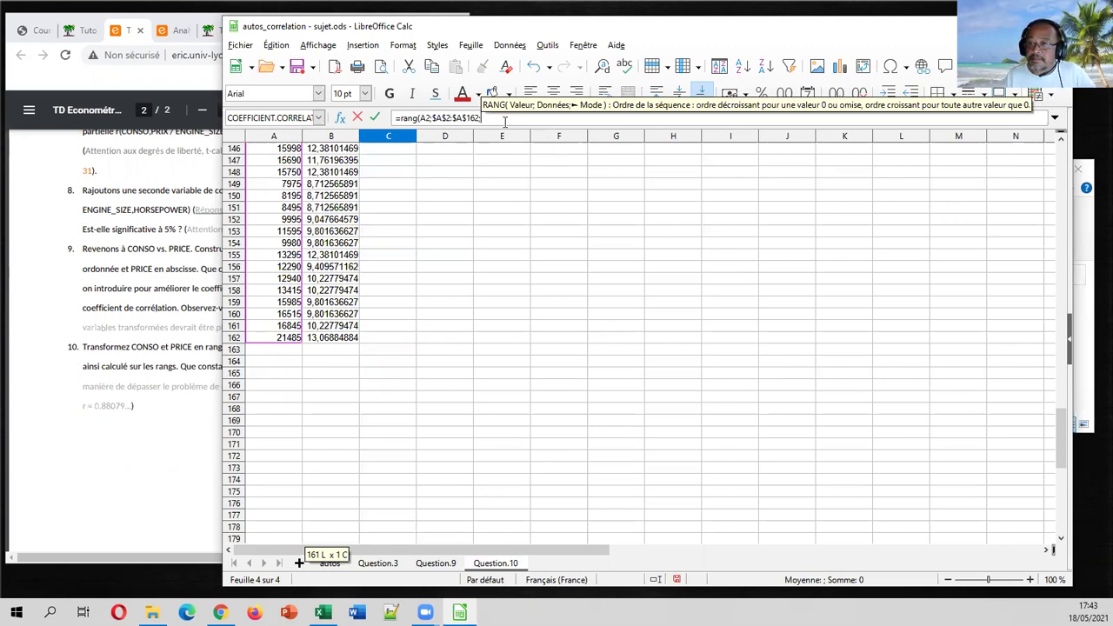
pyautogui.write('1)')
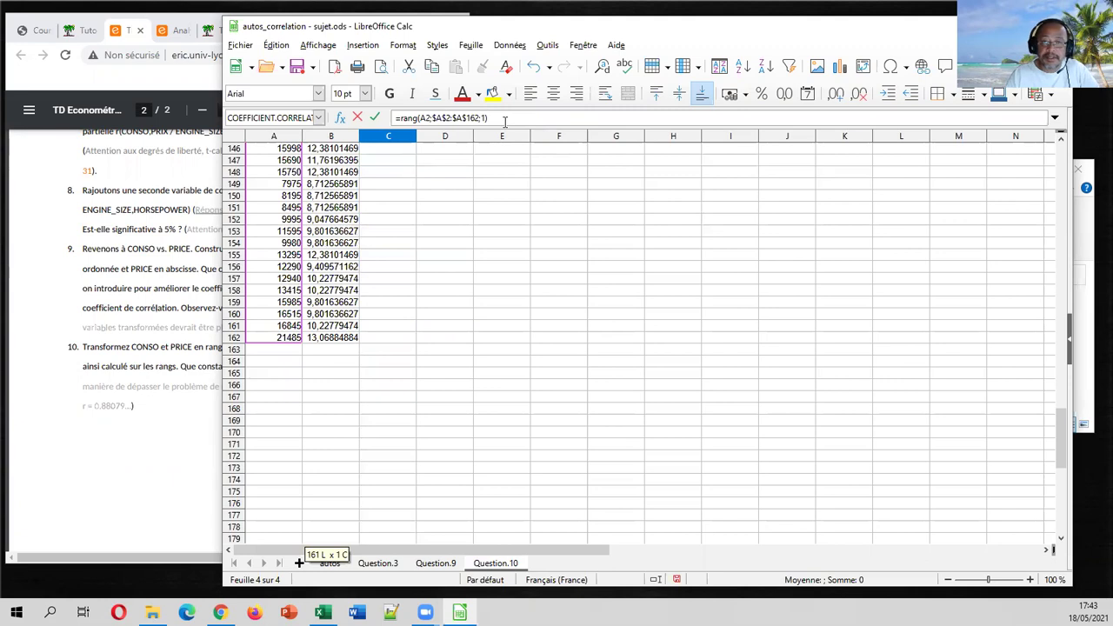
# Validate the rank formula in C2 and fill it down the RX column to row 162
pyautogui.scroll(16, 571, 251)
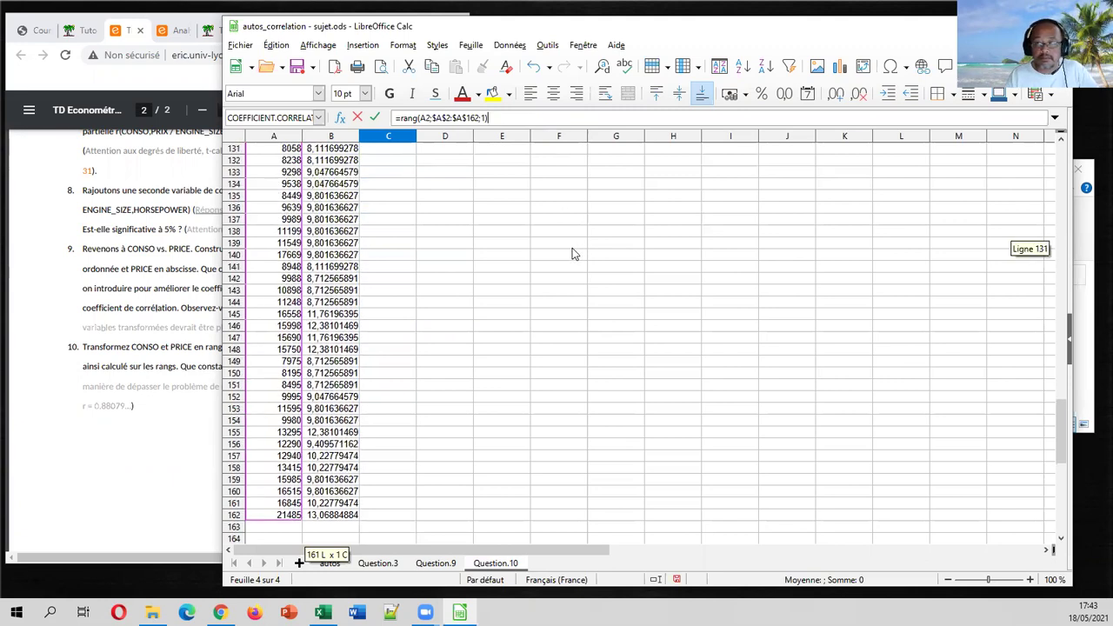
pyautogui.moveTo(1063, 371); pyautogui.dragTo(1062, 180)
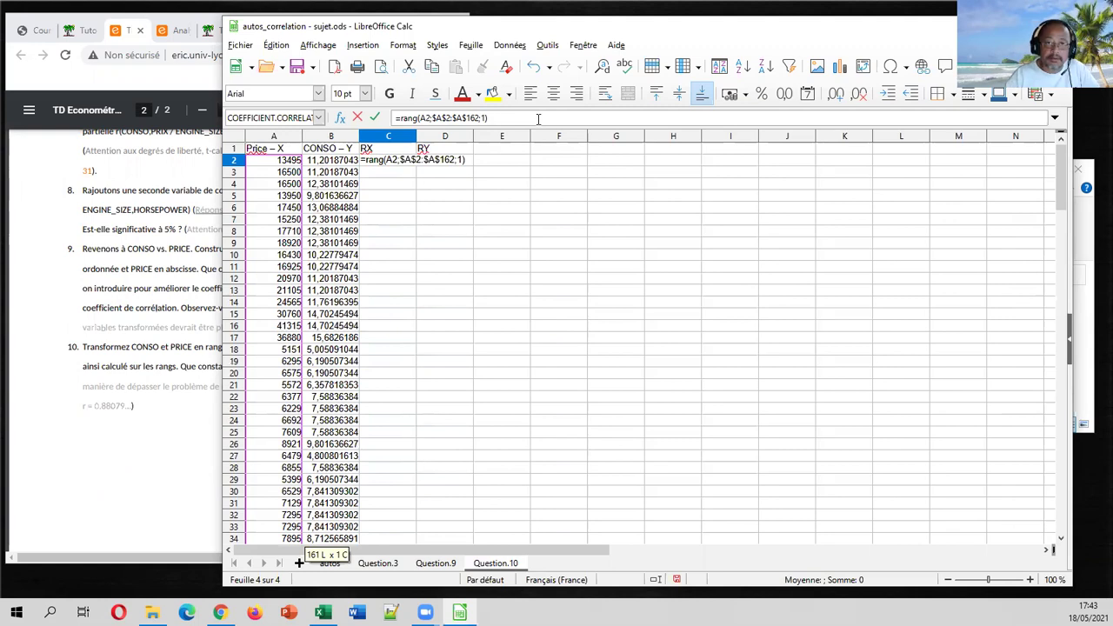
pyautogui.press('Return')
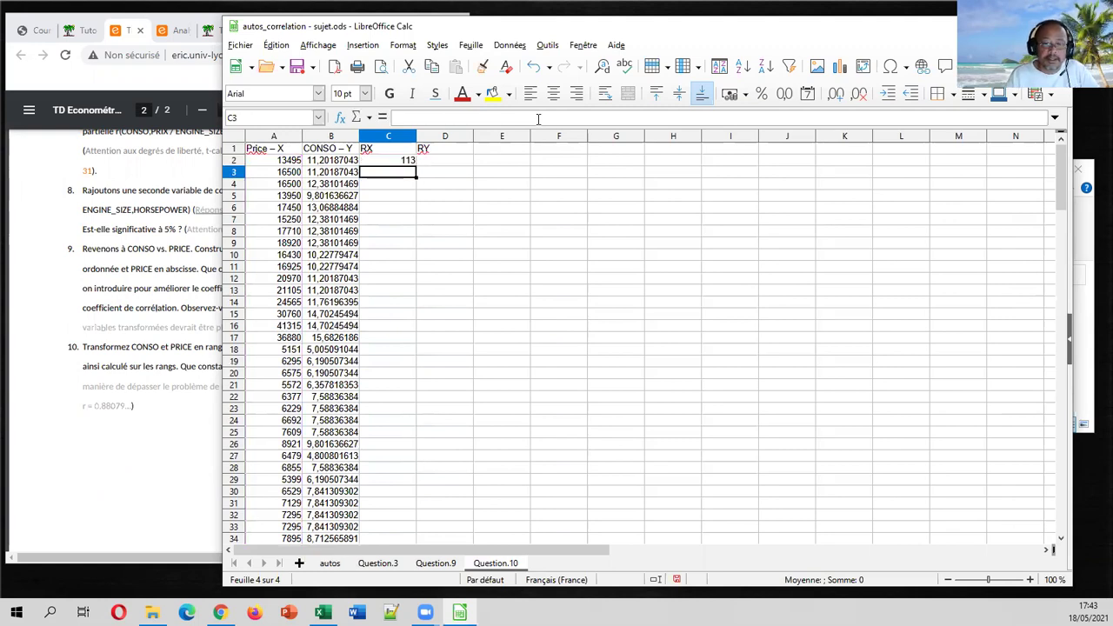
pyautogui.click(409, 164)
pyautogui.doubleClick(417, 166)
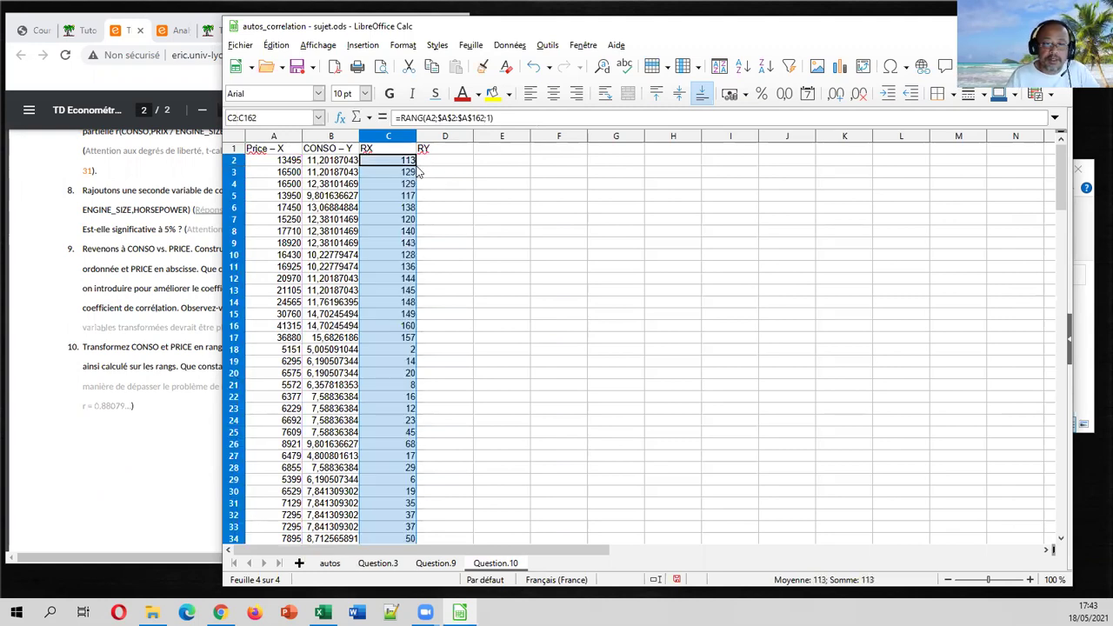
# Compare the RX ranks with the prices down the sheet, locate the car ranked 1, and return to the RX header
pyautogui.click(406, 352)
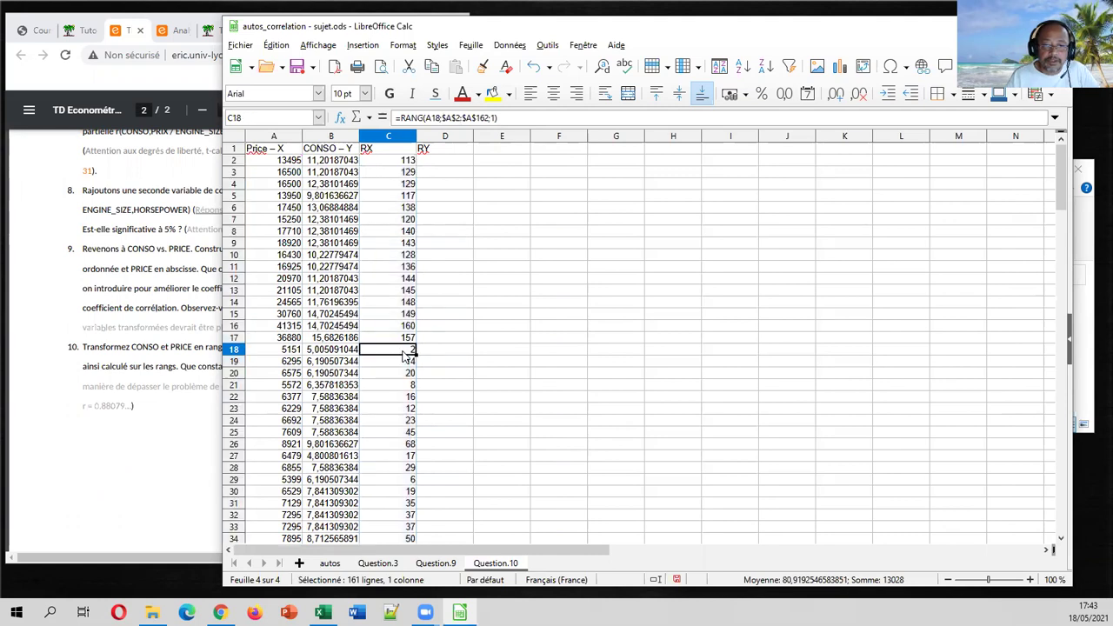
pyautogui.click(280, 351)
pyautogui.scroll(-8, 411, 351)
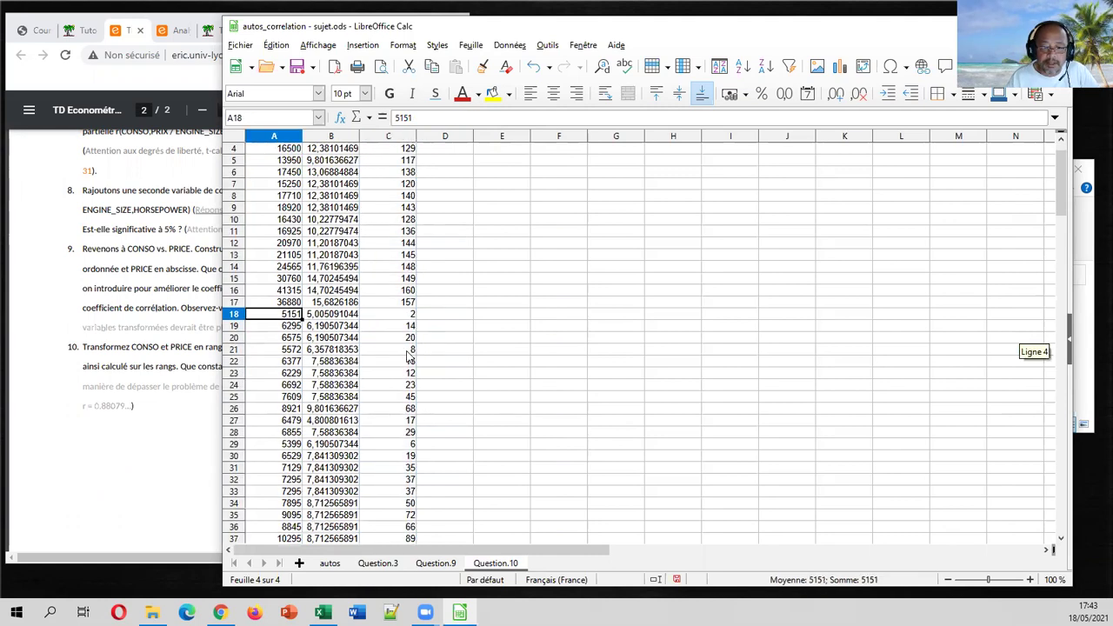
pyautogui.scroll(-6, 409, 352)
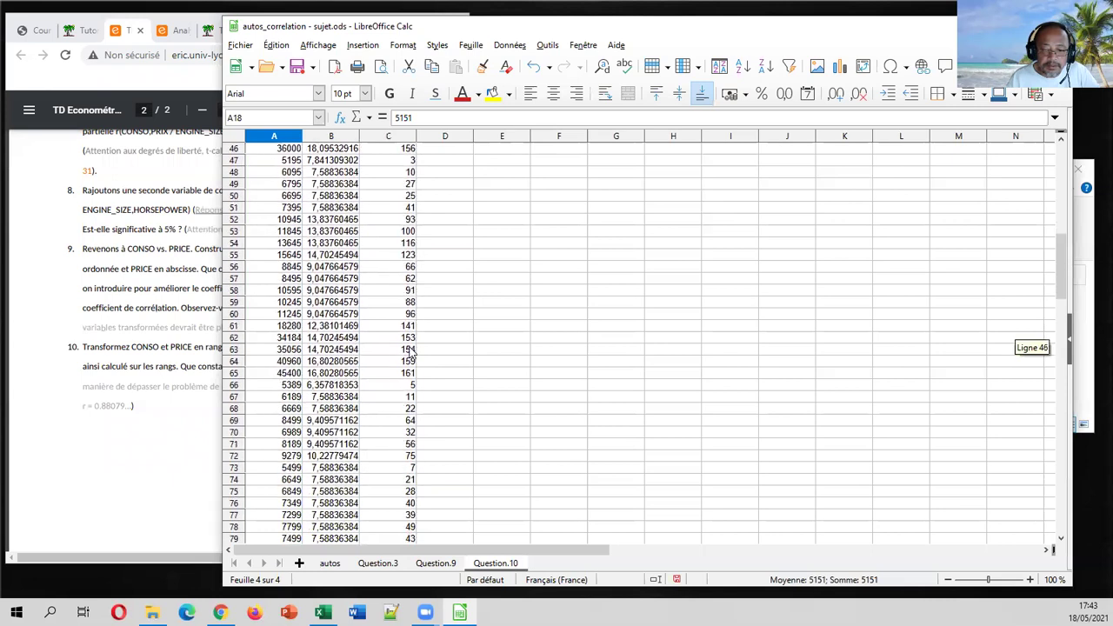
pyautogui.scroll(-2, 460, 365)
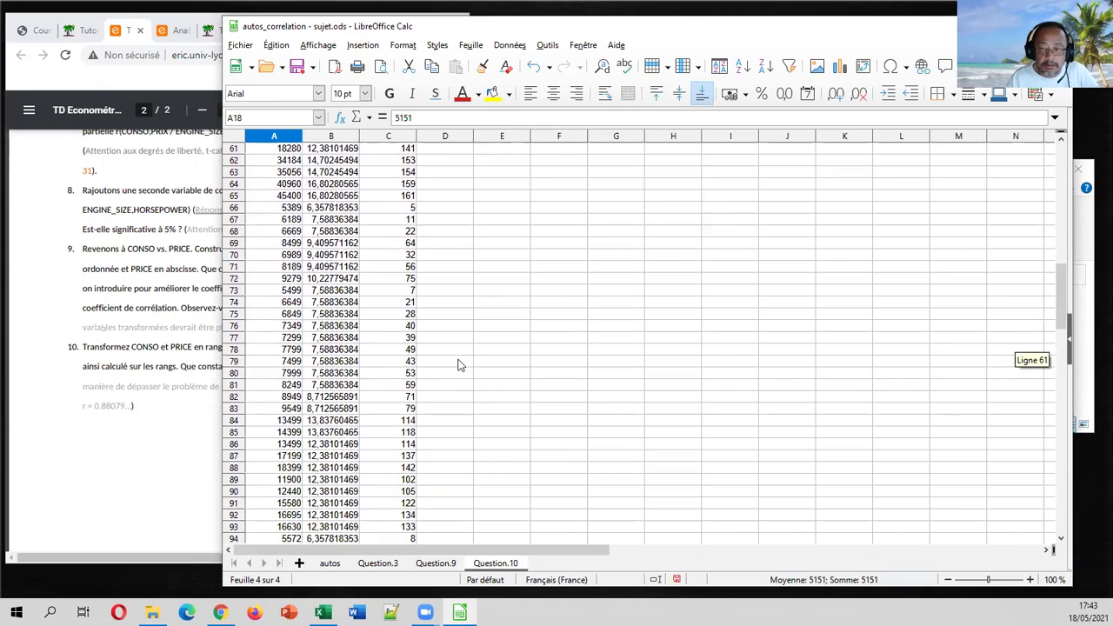
pyautogui.scroll(-8, 457, 352)
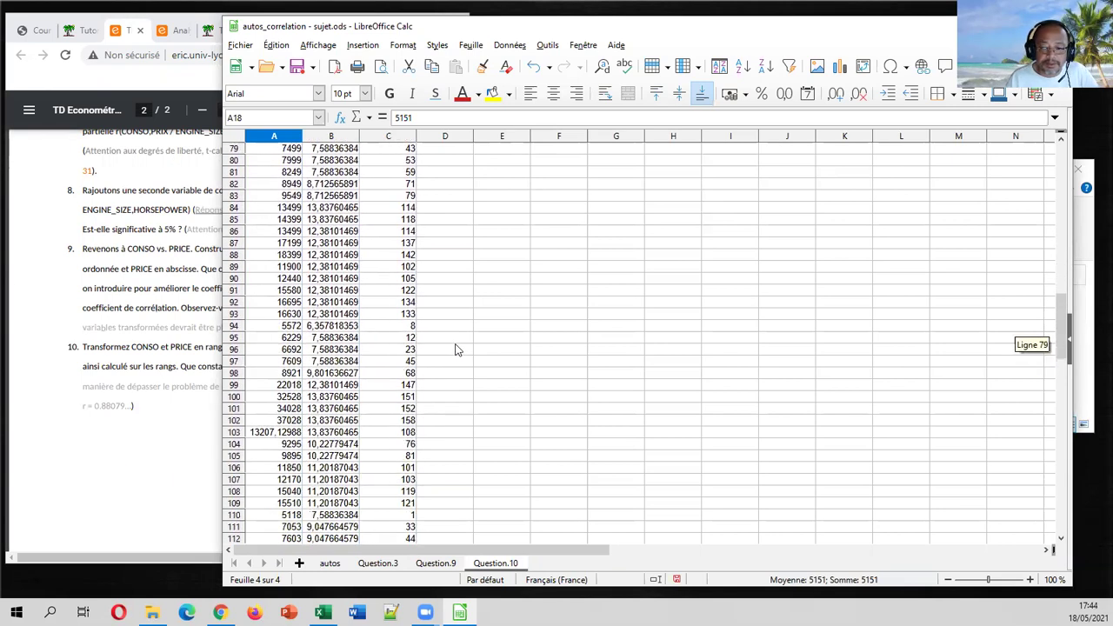
pyautogui.scroll(-3, 459, 349)
pyautogui.click(406, 339)
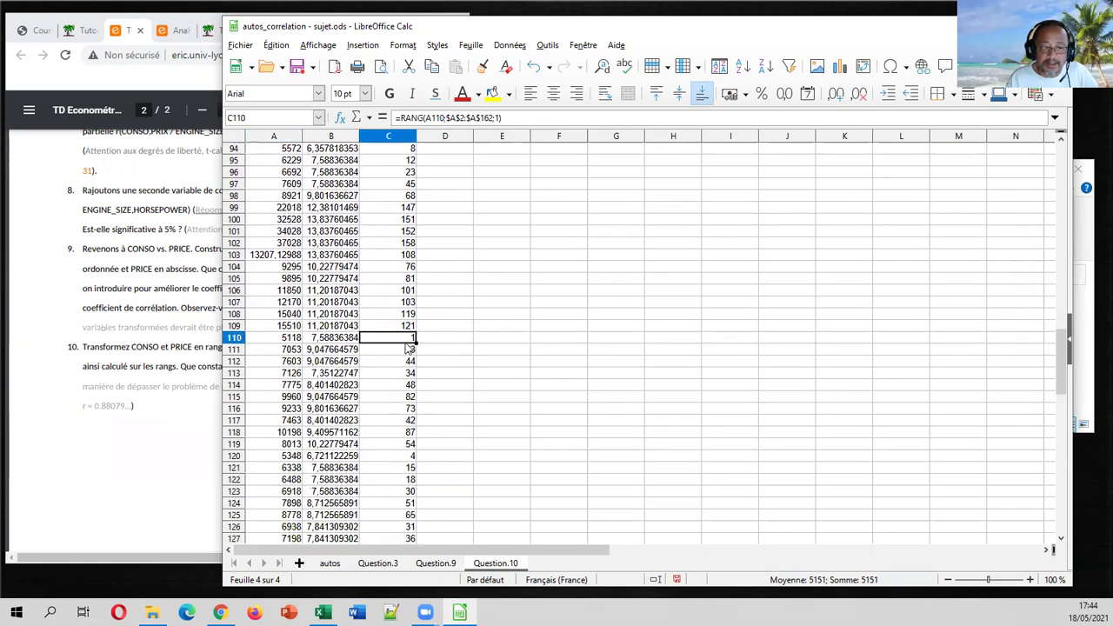
pyautogui.click(299, 340)
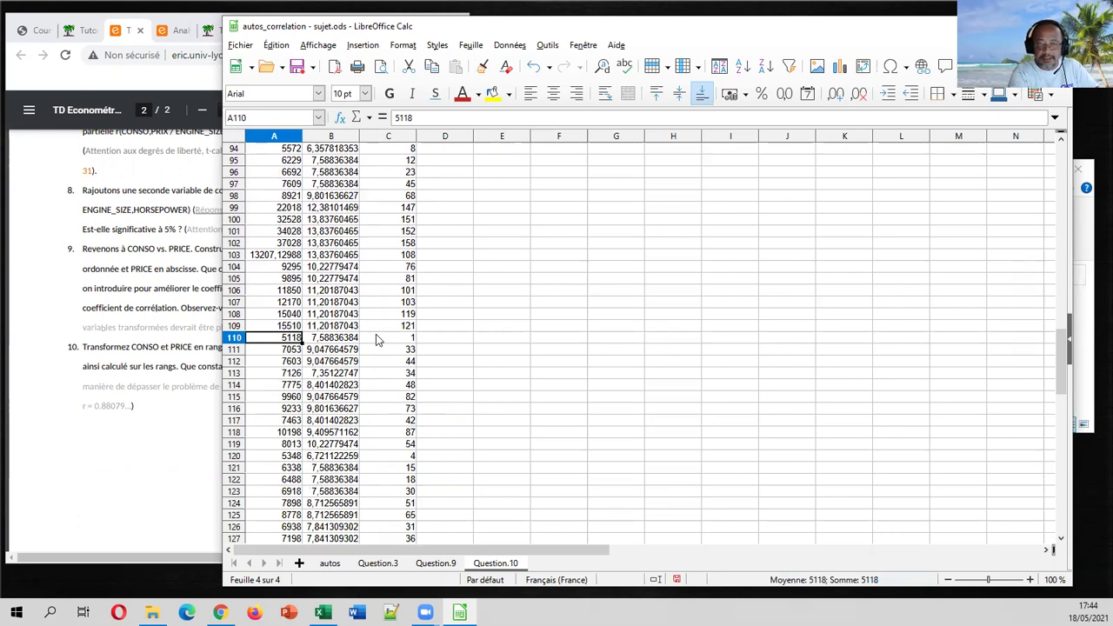
pyautogui.press('Right')
pyautogui.press('Right')
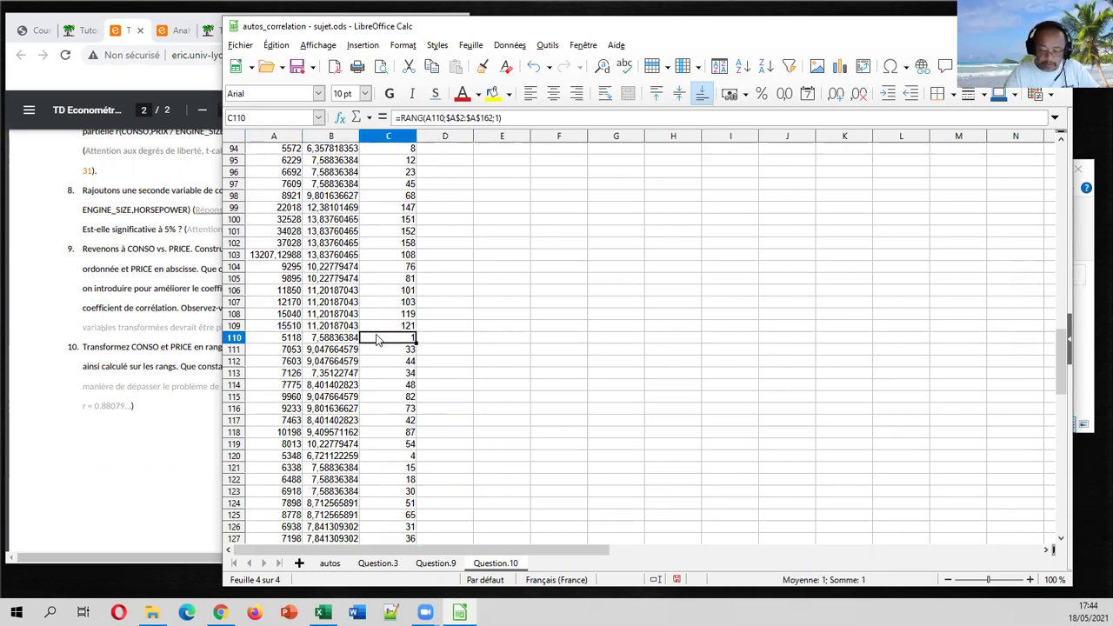
pyautogui.hotkey('ctrl', 'Up')
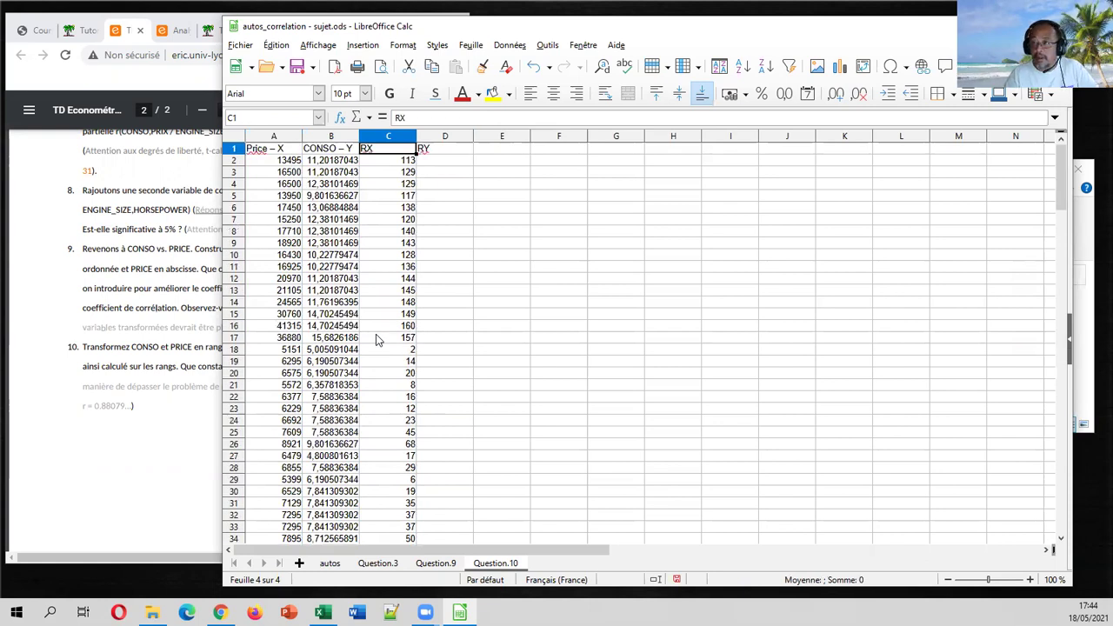
# Begin a RANG formula in D2 of the RY column with value B2 and data range B2:B162
pyautogui.click(456, 164)
pyautogui.write('=')
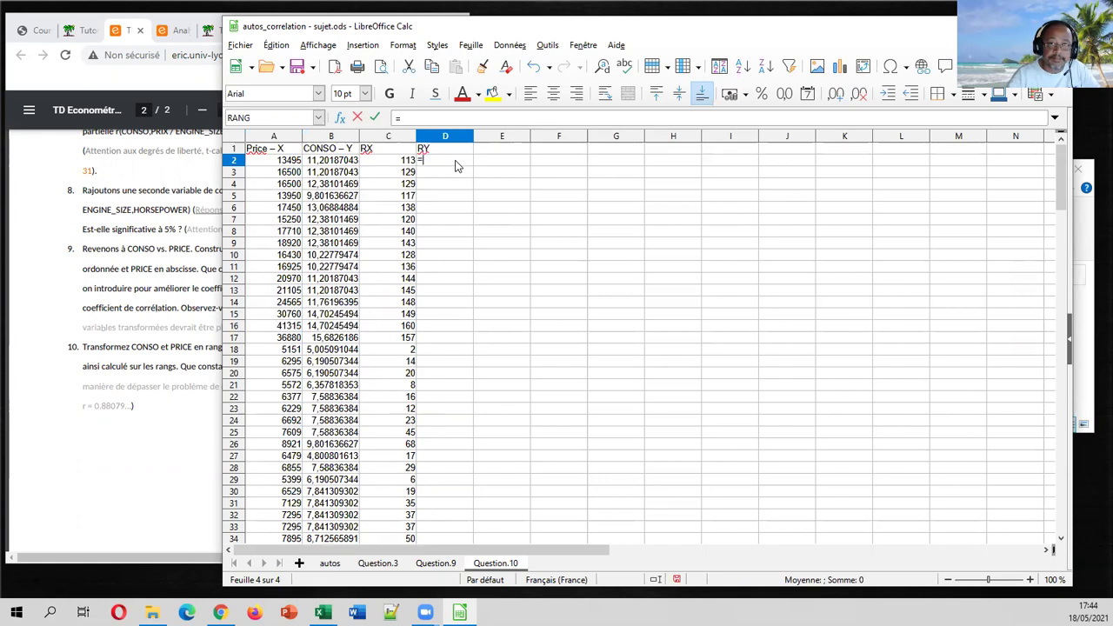
pyautogui.write('rang(')
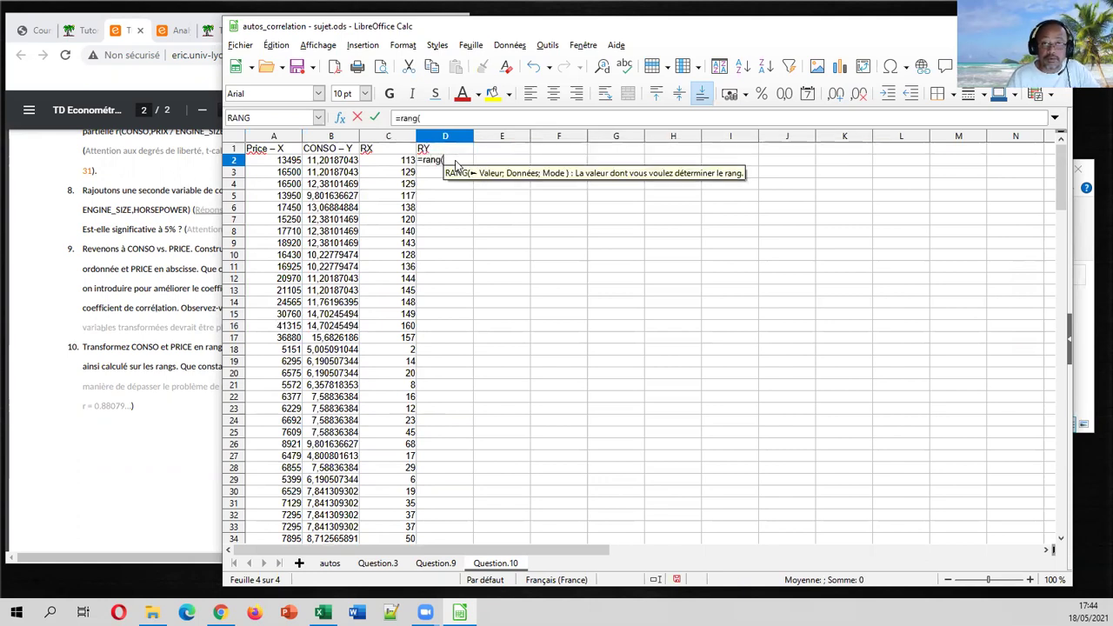
pyautogui.click(346, 164)
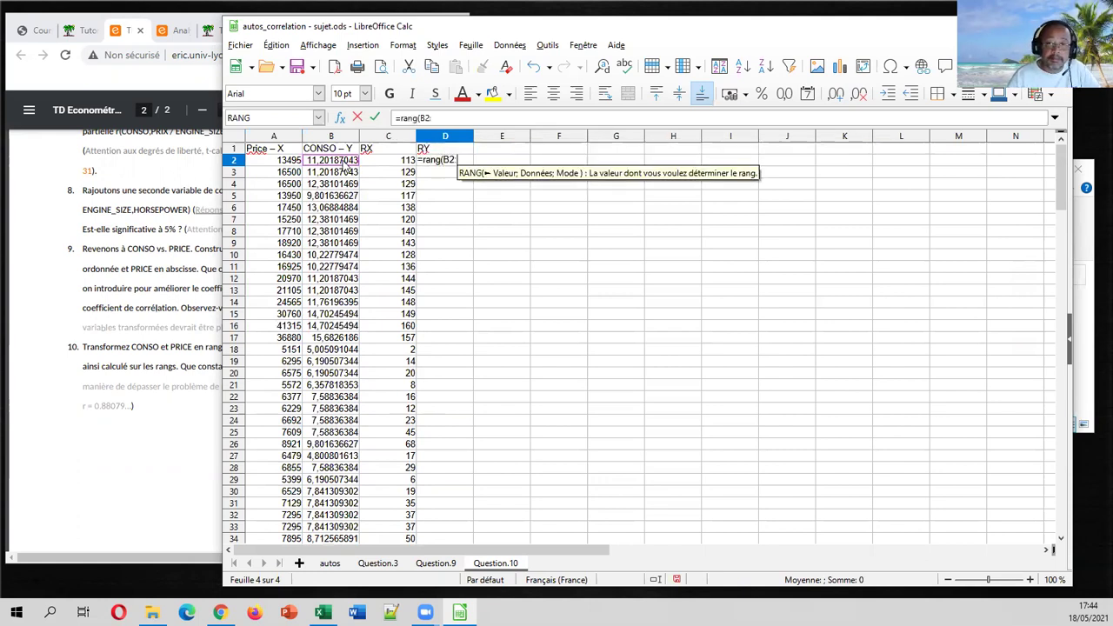
pyautogui.write(';')
pyautogui.click(346, 165)
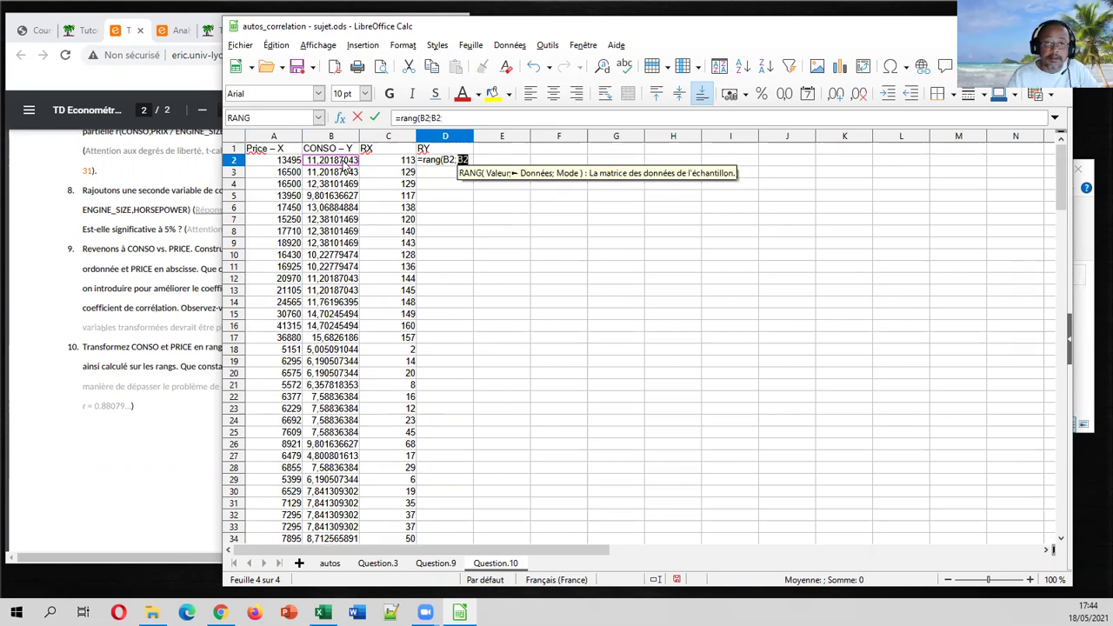
pyautogui.hotkey('ctrl', 'shift', 'Down')
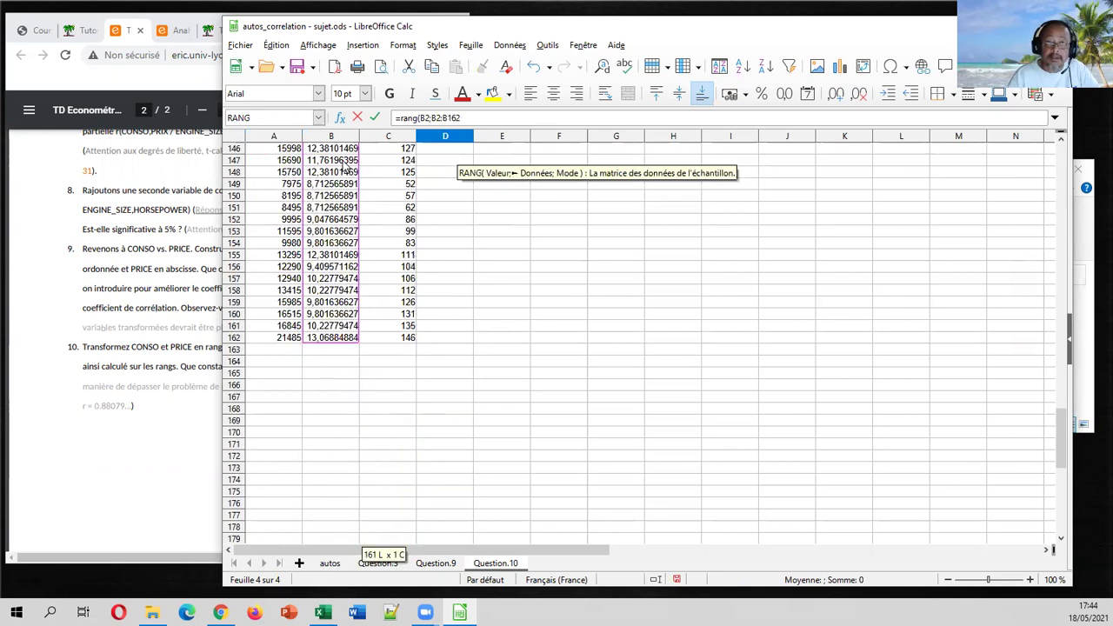
# Make the RY formula's data range absolute as $B$2:$B$162 and add 1 as the ascending-order mode
pyautogui.doubleClick(441, 119)
pyautogui.press('F4')
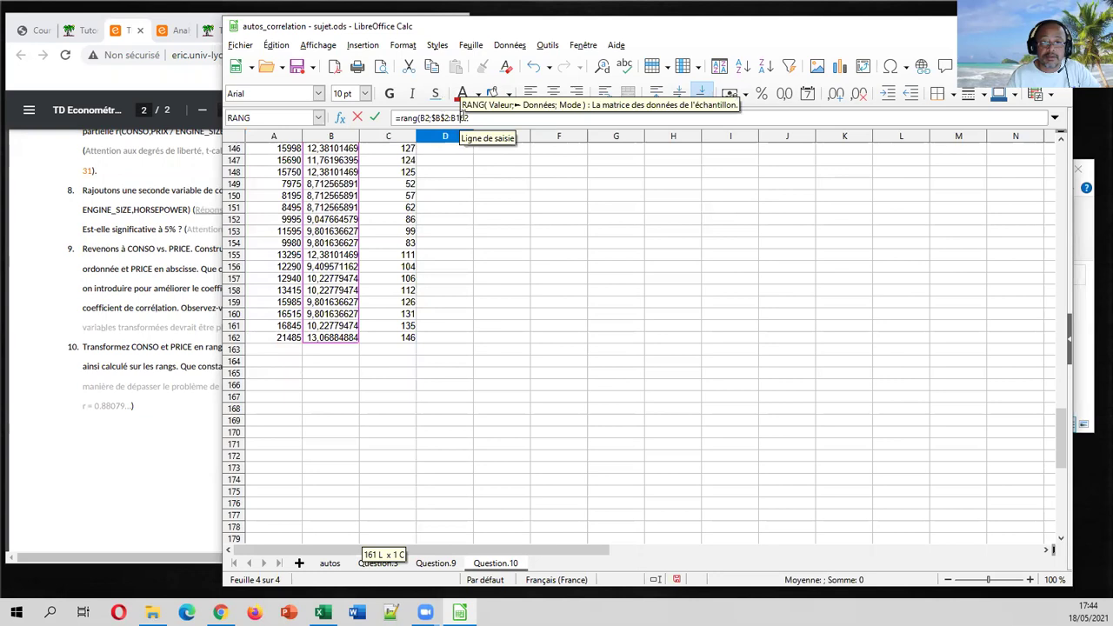
pyautogui.click(489, 117)
pyautogui.write(';1)')
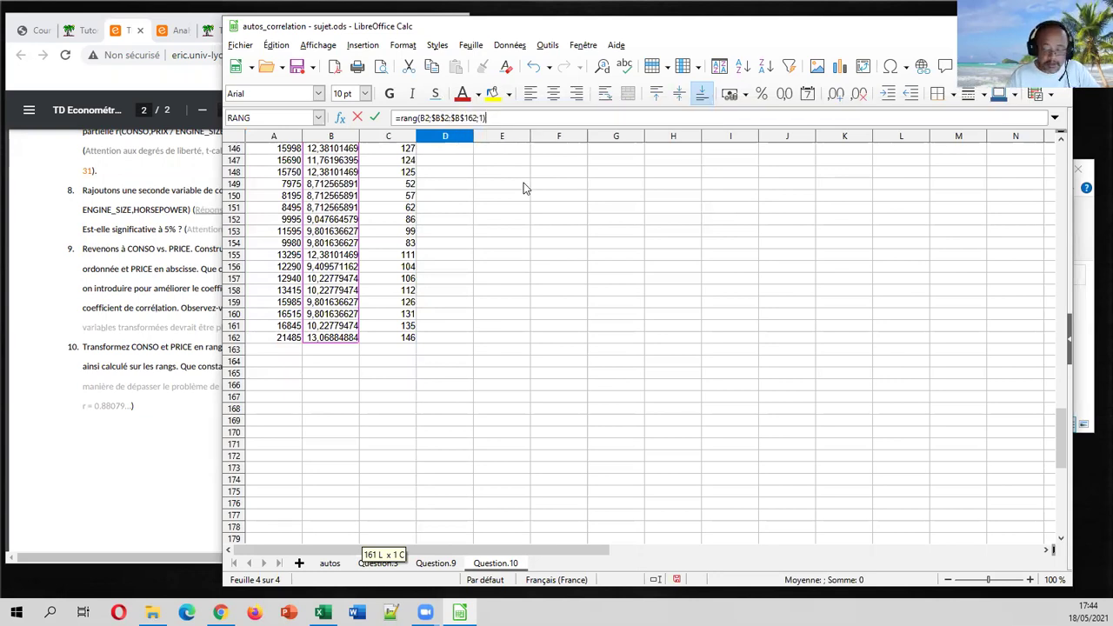
# Validate the rank formula in D2 and fill it down the RY column to row 162
pyautogui.press('Return')
pyautogui.click(465, 167)
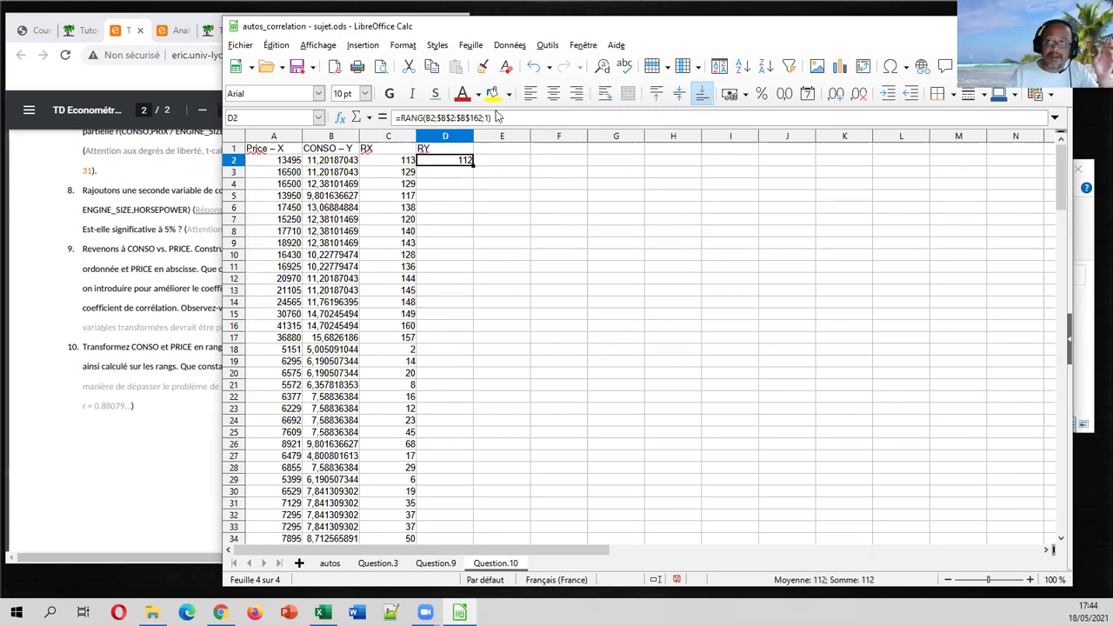
pyautogui.doubleClick(474, 166)
pyautogui.click(559, 191)
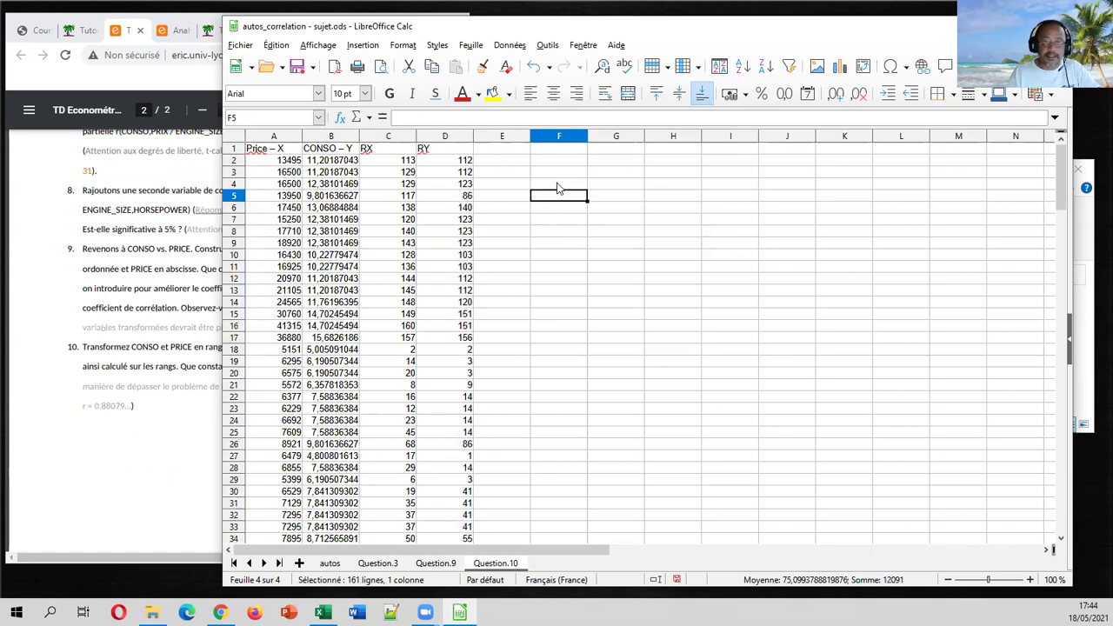
# Enter the label r in F3 and start a COEFFICIENT.CORRELATION formula in G3
pyautogui.click(559, 173)
pyautogui.write('r')
pyautogui.press('Tab')
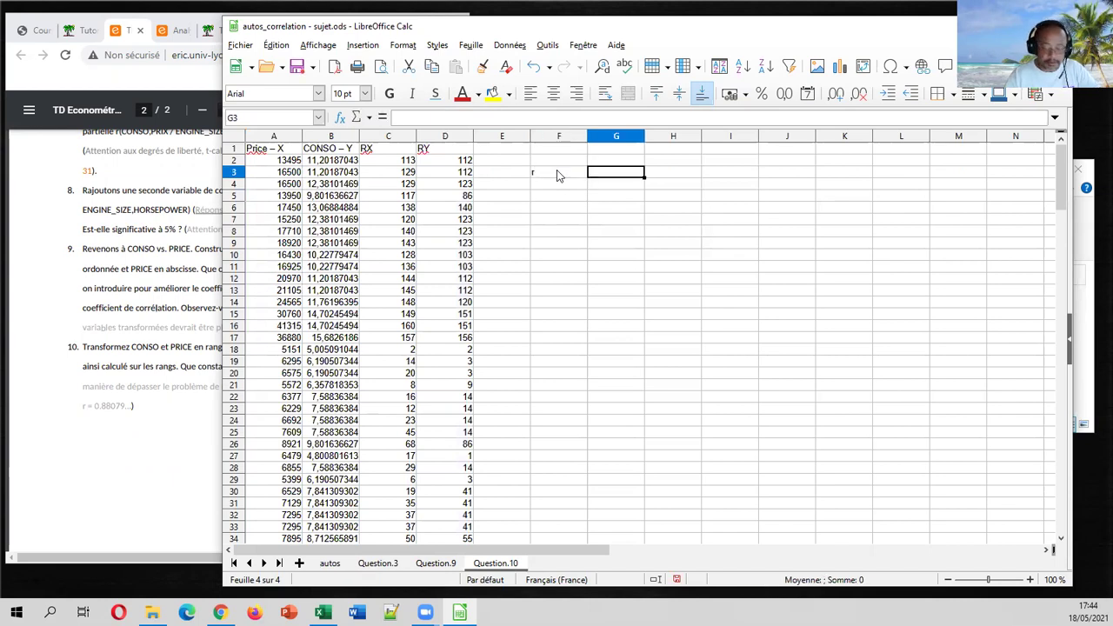
pyautogui.write('=coeffici')
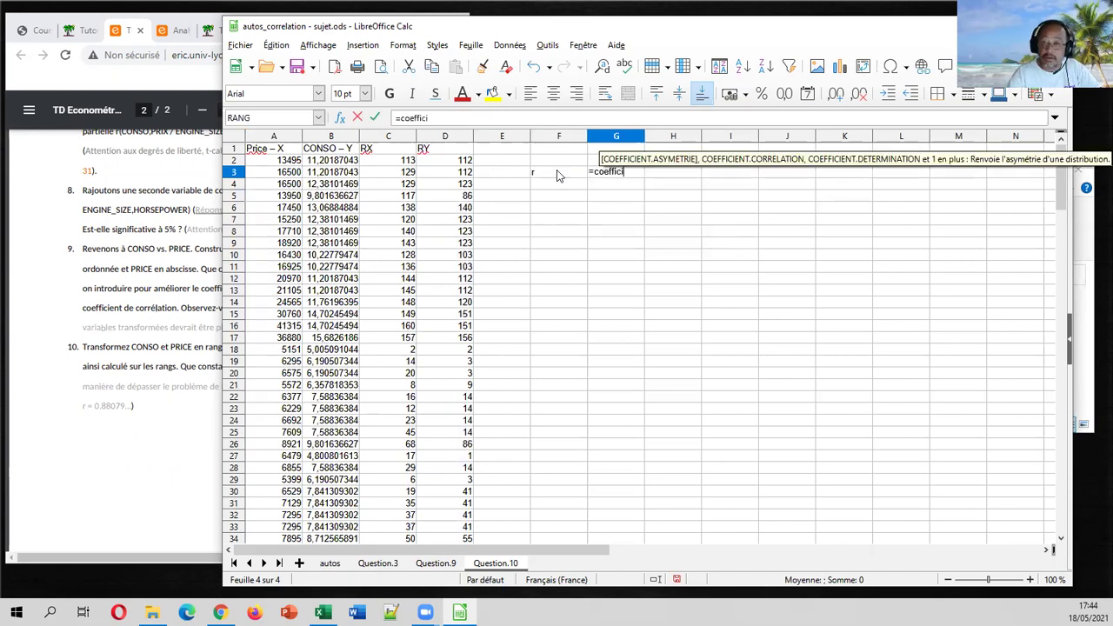
pyautogui.write('en')
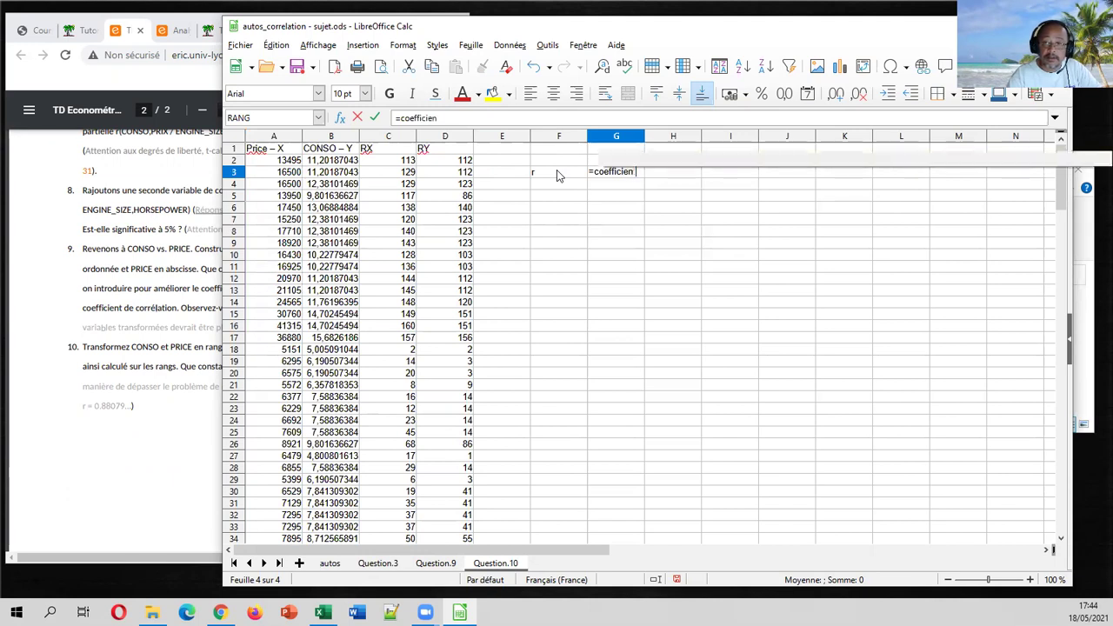
pyautogui.write('t.correlation(')
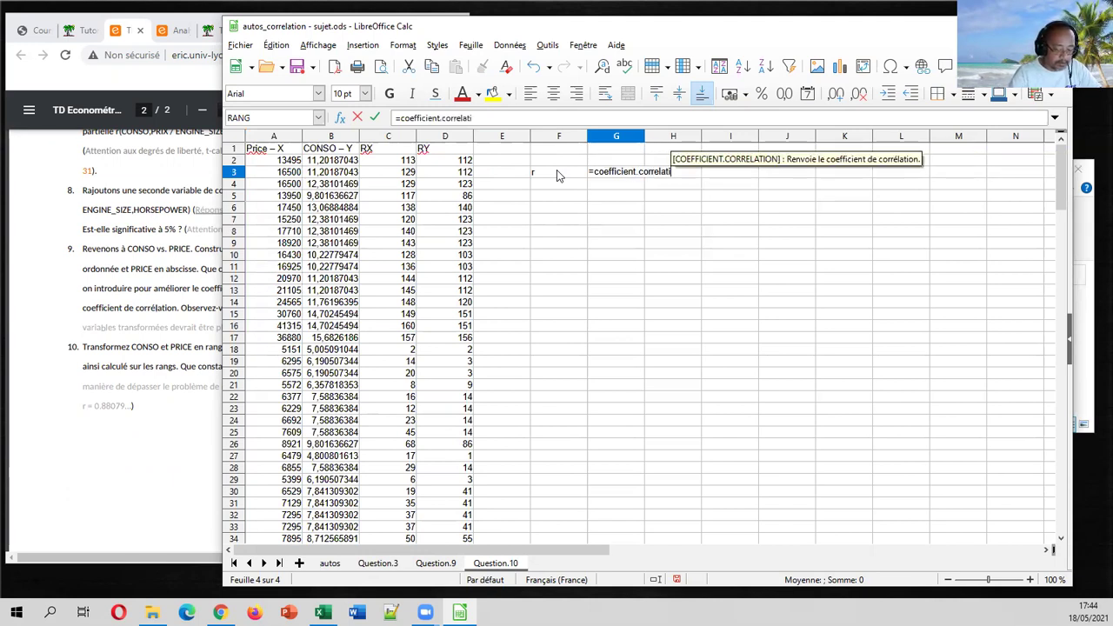
# Complete the correlation formula in G3 with the RX ranks C2:C162 and the RY ranks D2:D162
pyautogui.click(396, 161)
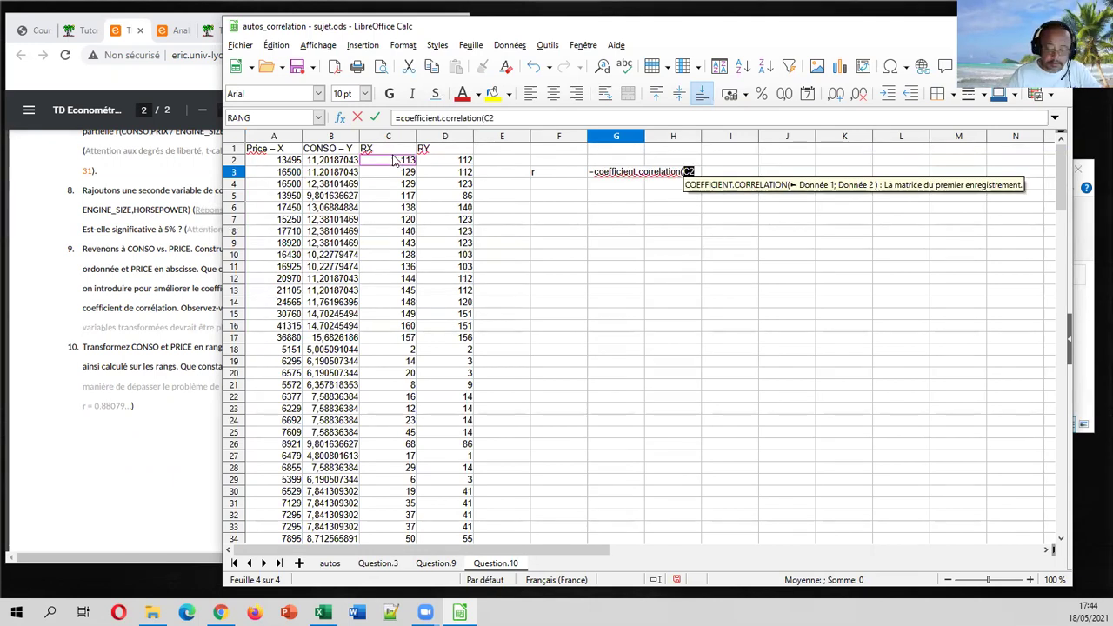
pyautogui.hotkey('ctrl', 'shift', 'Down')
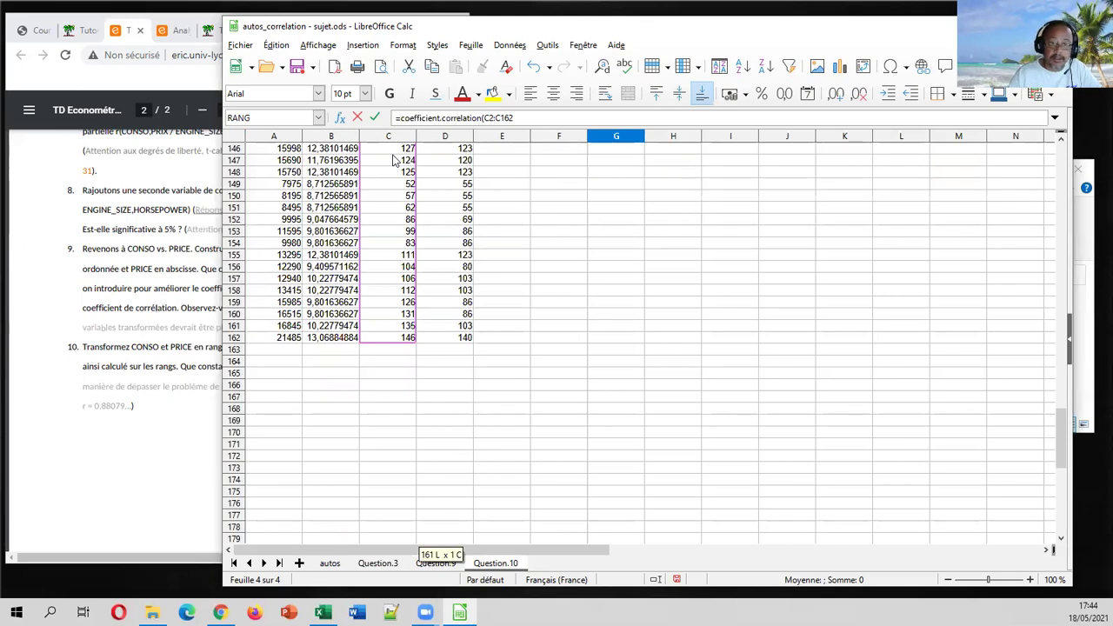
pyautogui.write(';')
pyautogui.click(468, 338)
pyautogui.hotkey('ctrl', 'shift', 'Up')
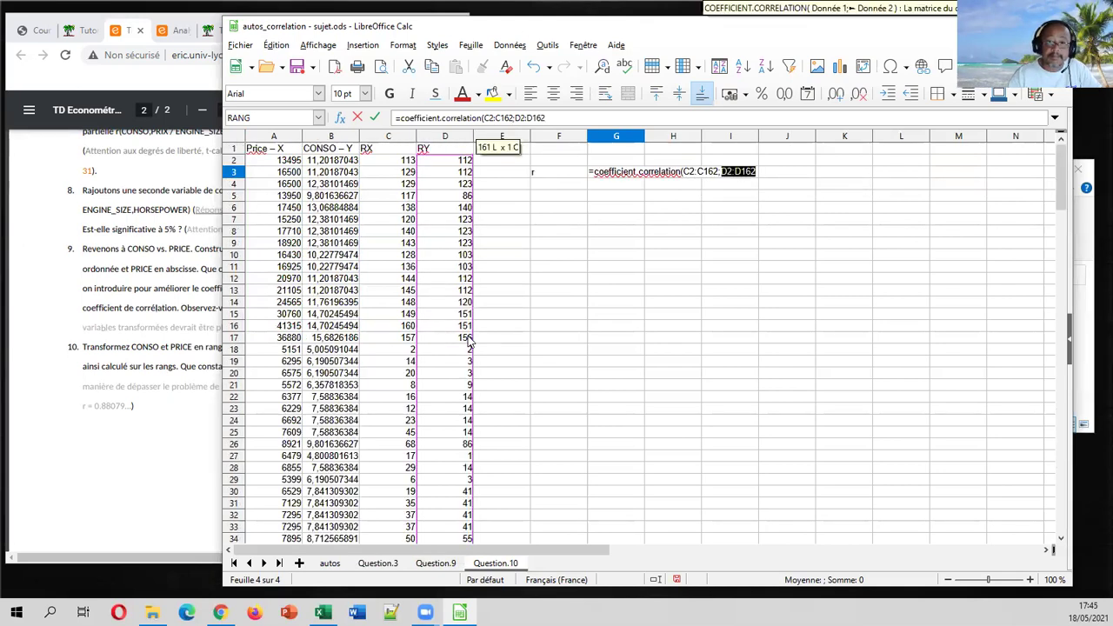
pyautogui.press('Return')
pyautogui.click(632, 249)
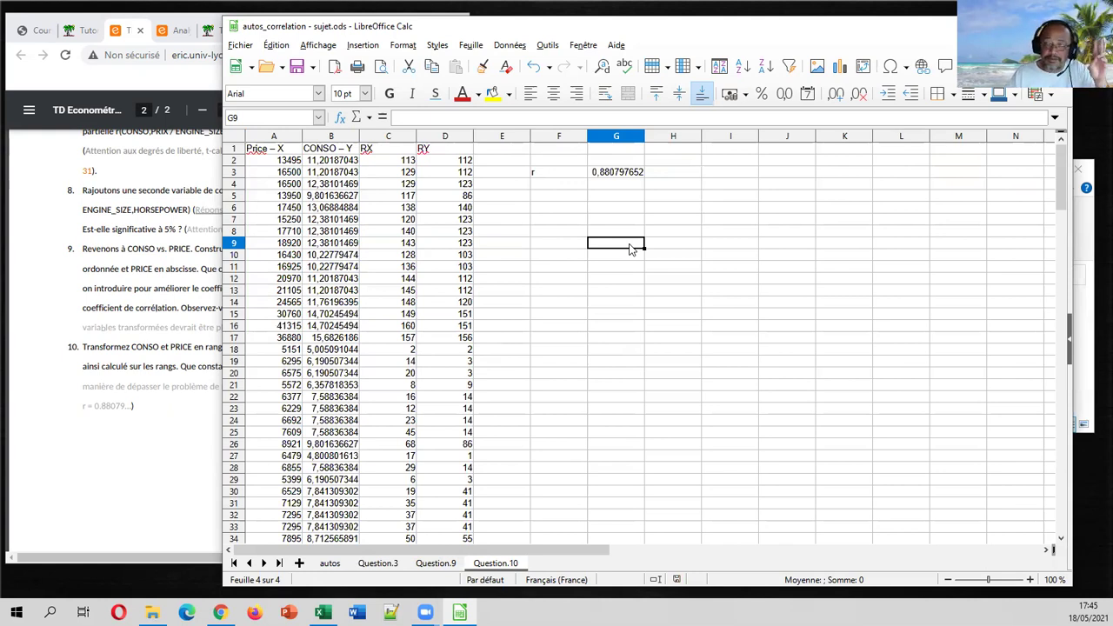
# Compare the rank correlation with the Question.9 charts and coefficient, and switch to the exercise PDF in Chrome to review question 10
pyautogui.click(448, 563)
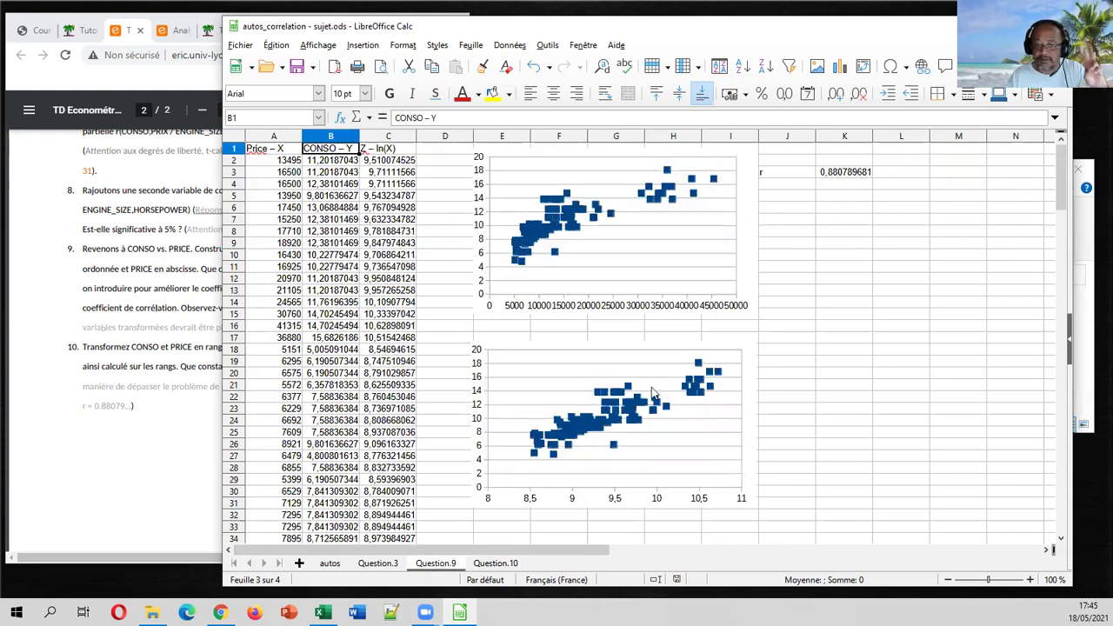
pyautogui.click(506, 563)
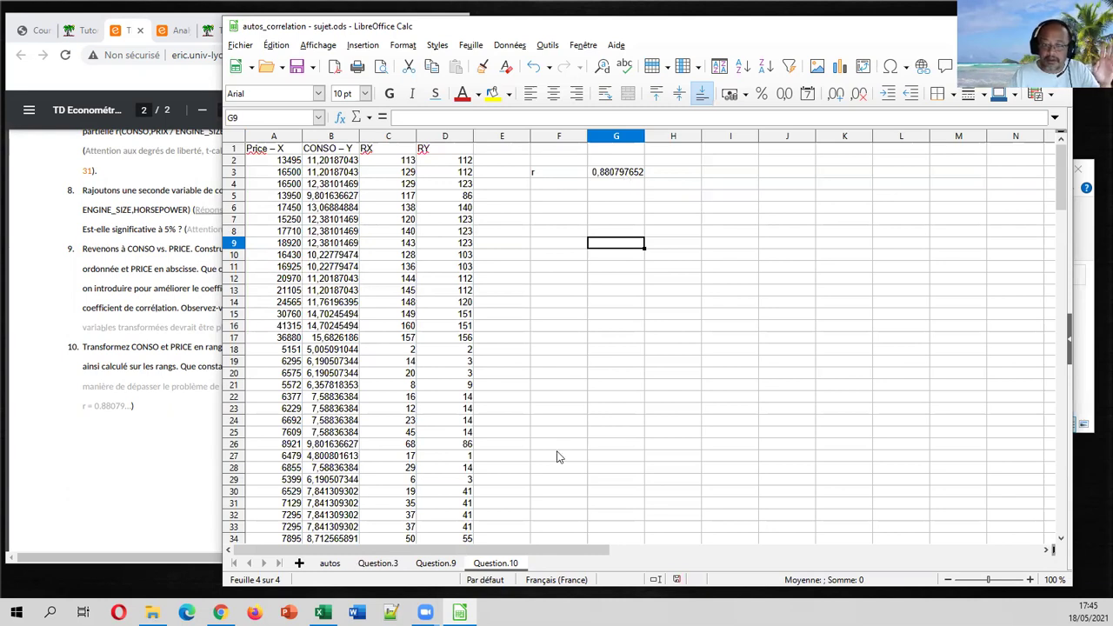
pyautogui.click(441, 563)
pyautogui.click(505, 563)
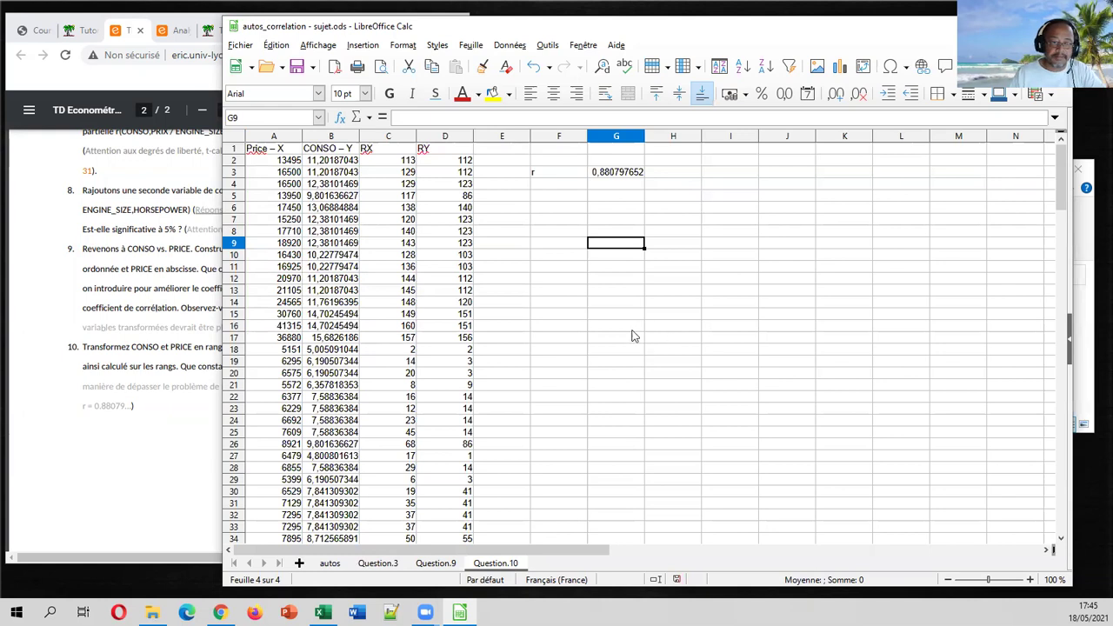
pyautogui.click(118, 436)
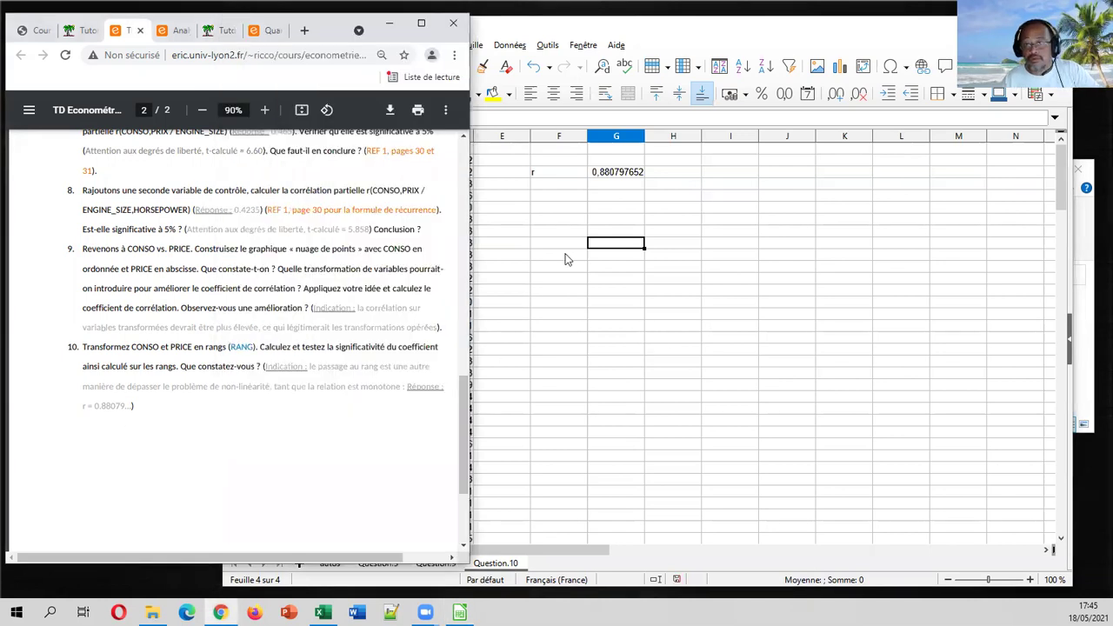